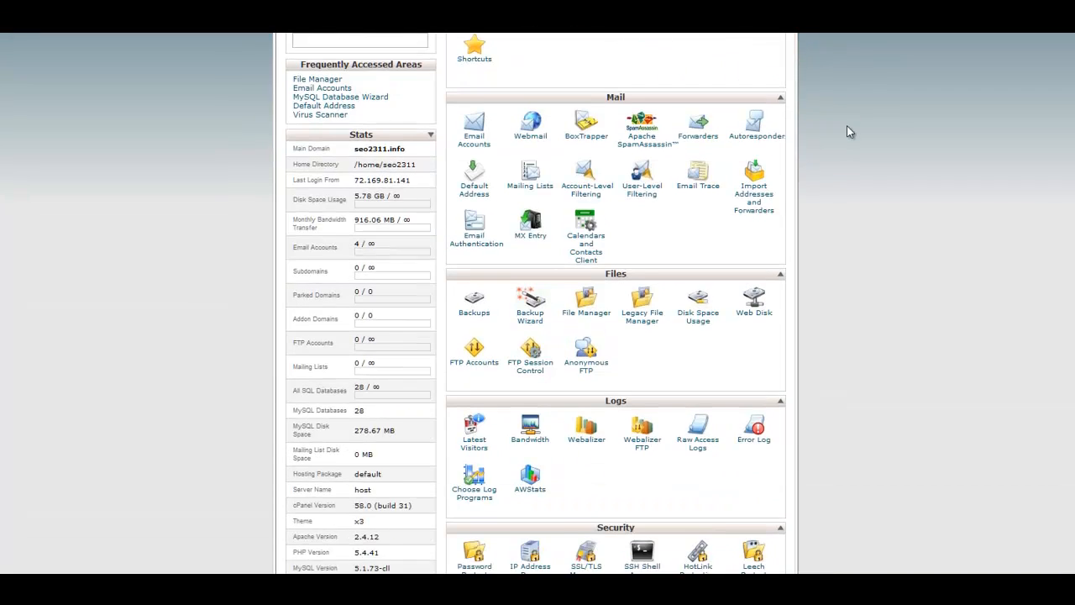
pyautogui.scroll(-8, 847, 125)
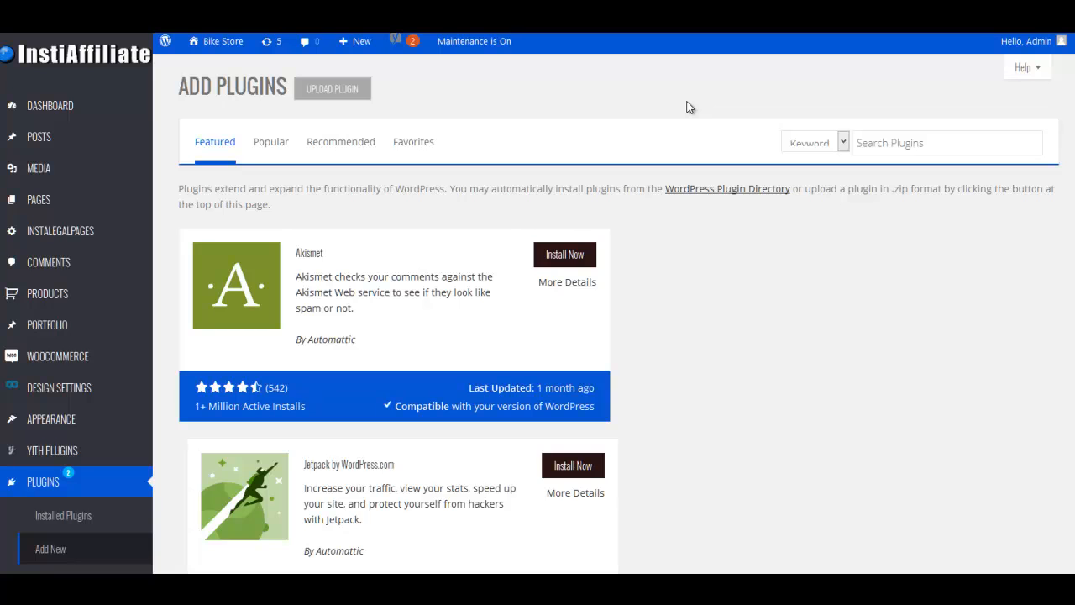
# Search the plugin directory for "wordfence" and install the Wordfence Security plugin.
pyautogui.write('wordfence')
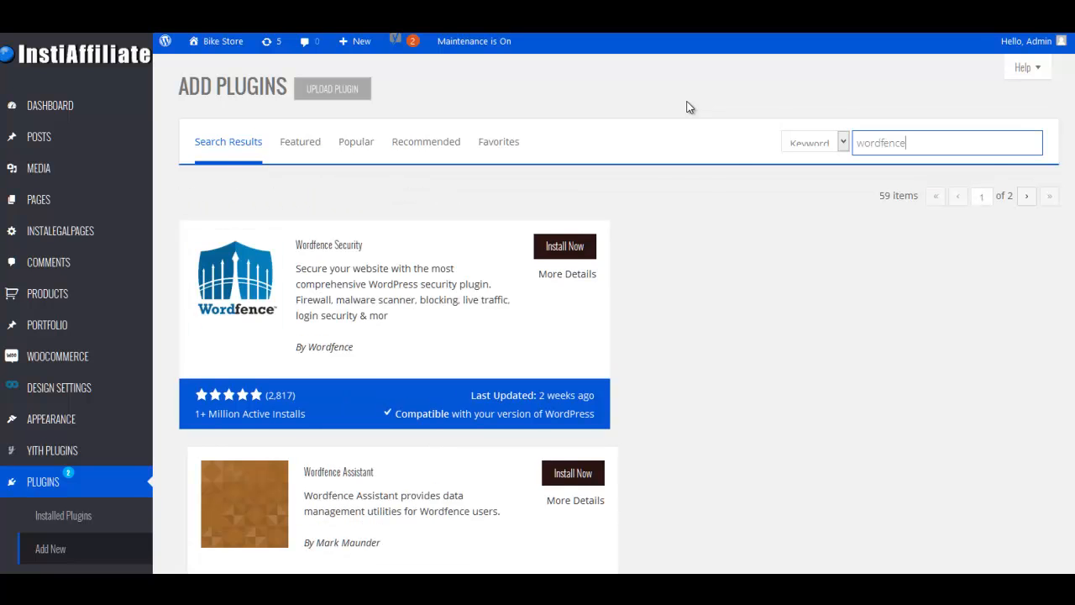
pyautogui.click(576, 251)
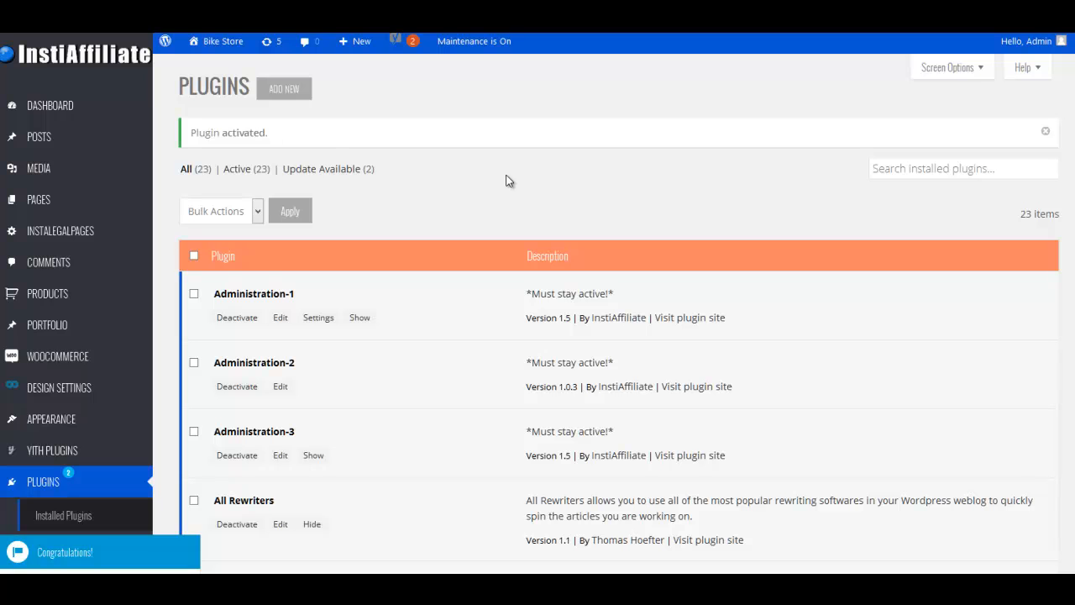
# Configure the Wordfence Web Application Firewall for Apache + suPHP, downloading the .htaccess backup before completing the setup.
pyautogui.scroll(-1, 486, 183)
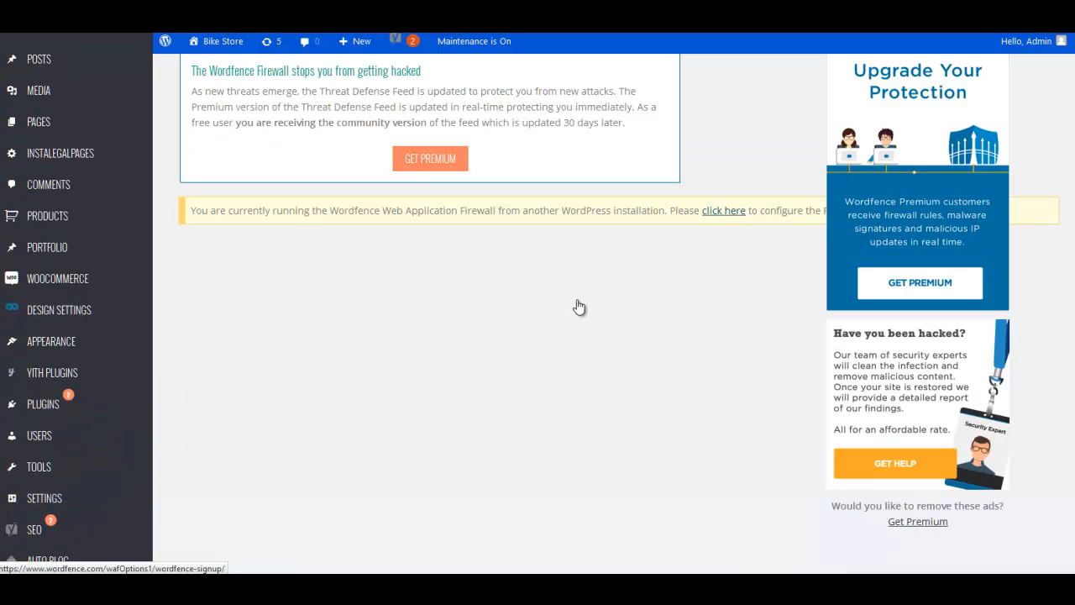
pyautogui.scroll(-6, 390, 259)
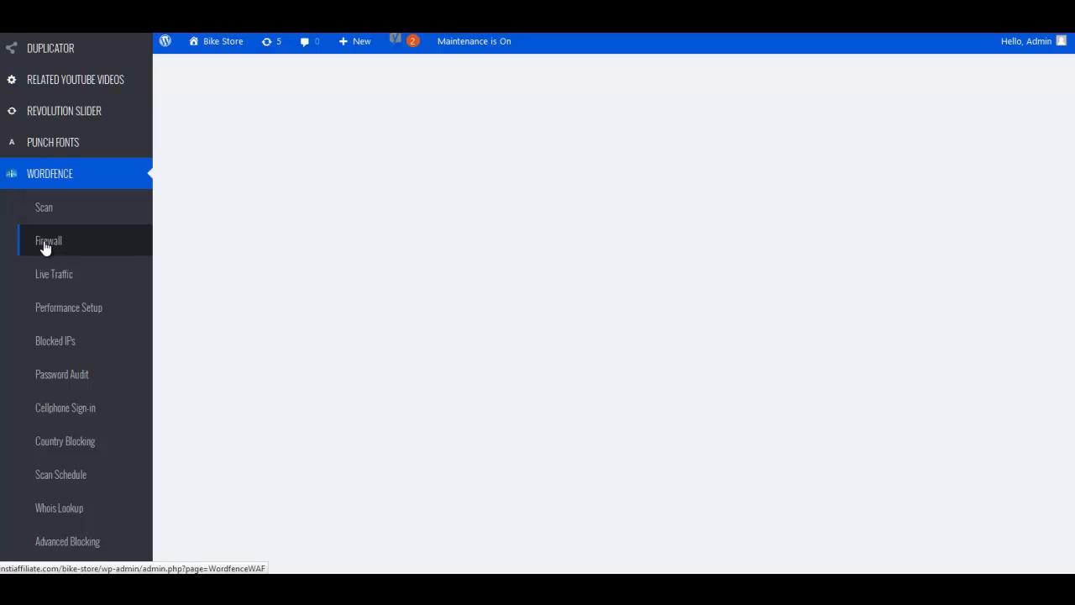
pyautogui.scroll(5, 201, 254)
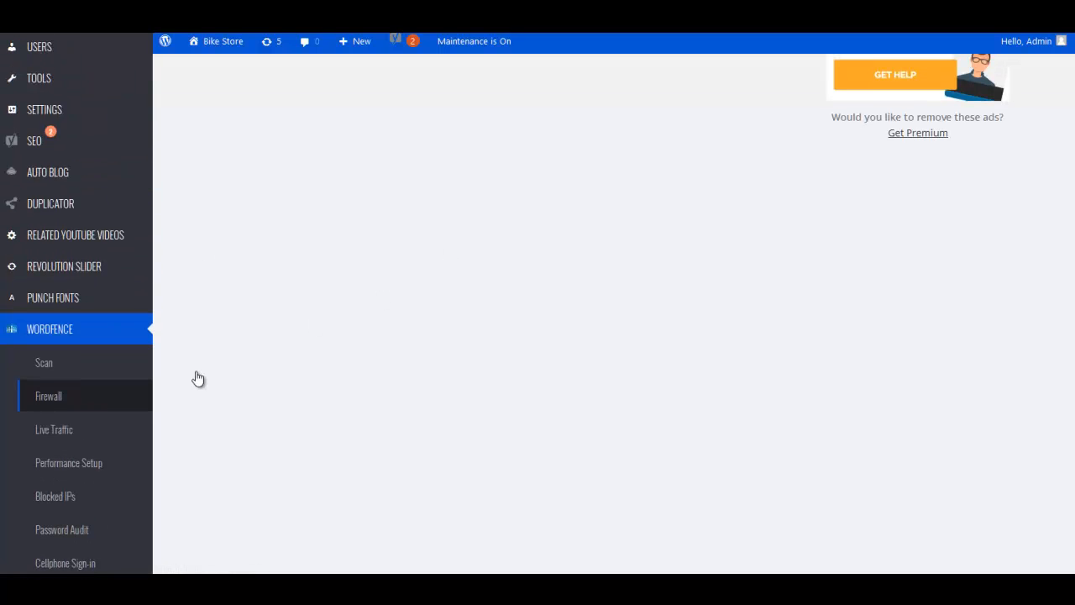
pyautogui.scroll(5, 474, 361)
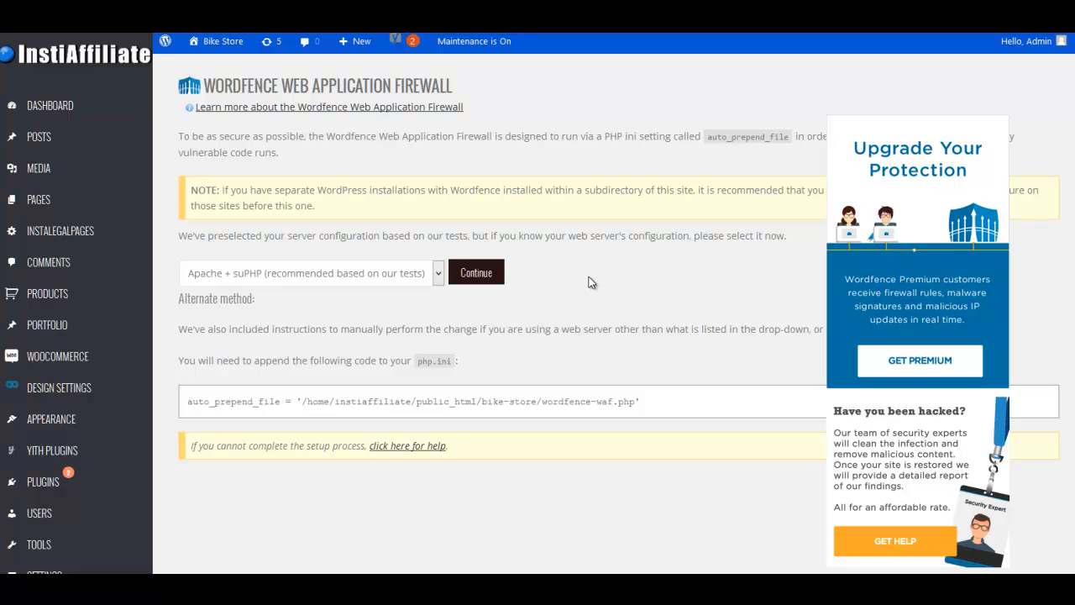
pyautogui.click(474, 273)
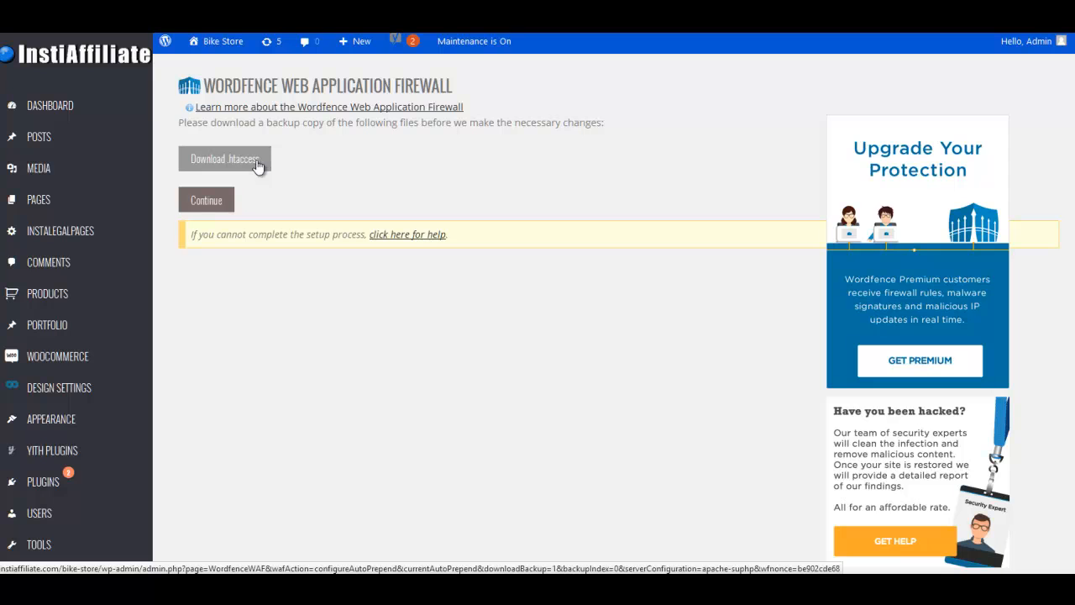
pyautogui.click(202, 200)
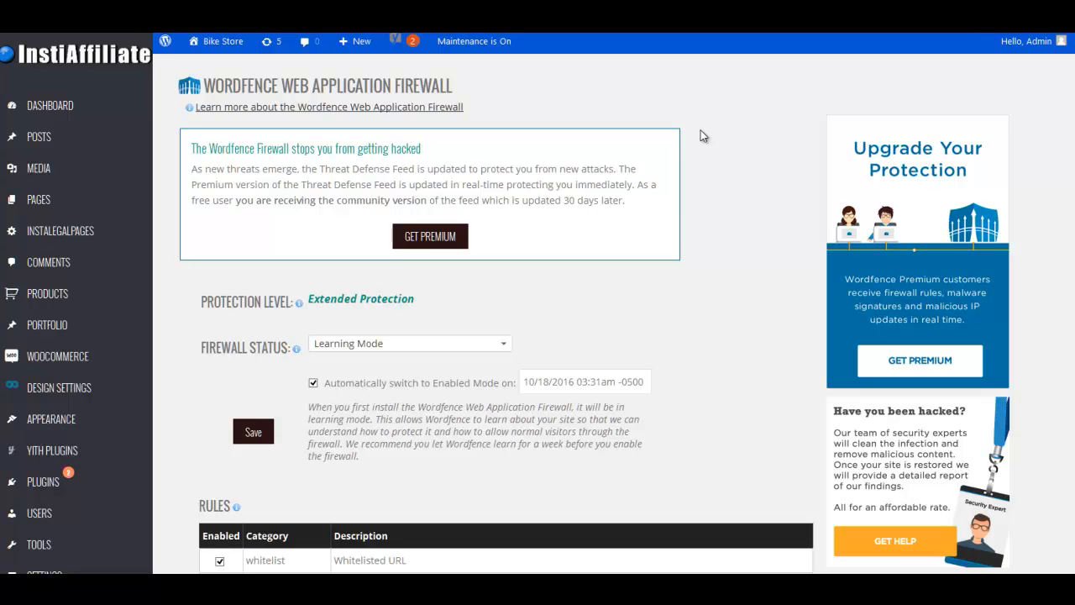
# Review the firewall's protection level, Learning Mode status, automatic switch to Enabled Mode and the rules table.
pyautogui.scroll(-1, 707, 145)
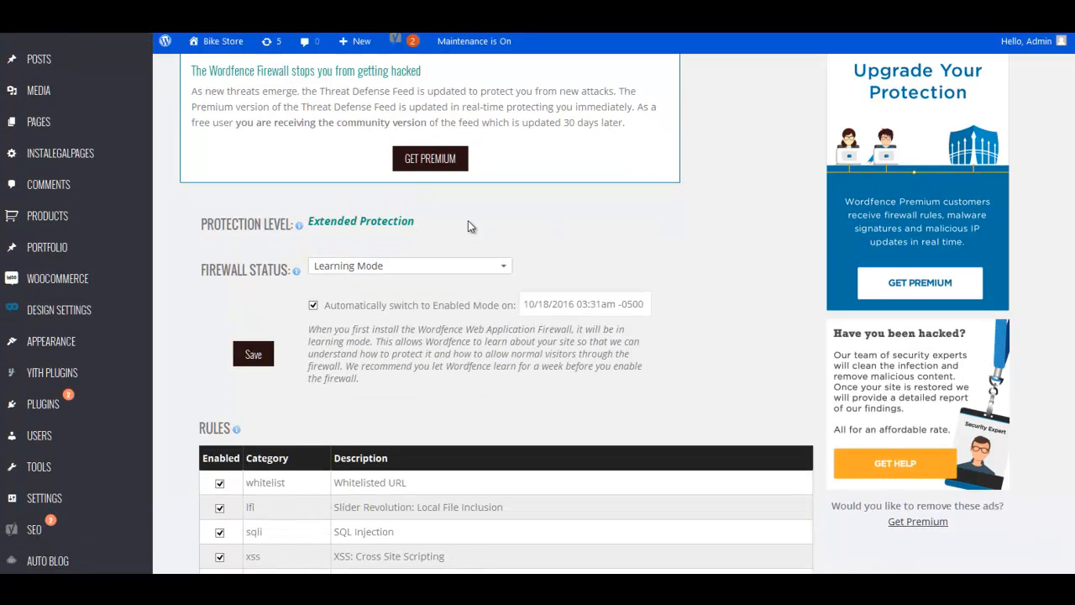
pyautogui.scroll(-1, 511, 227)
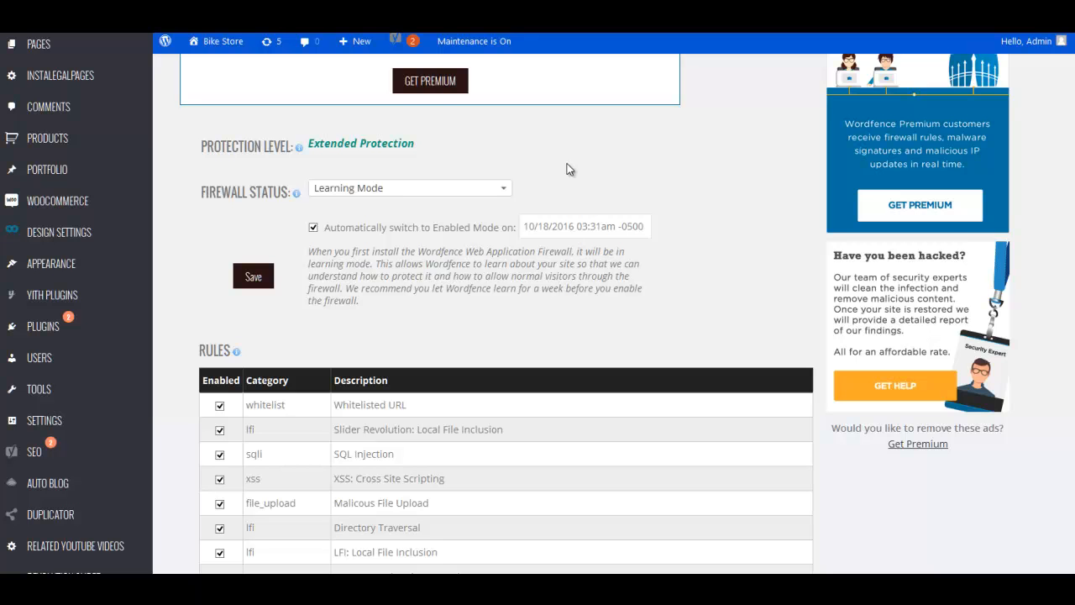
pyautogui.scroll(-2, 513, 185)
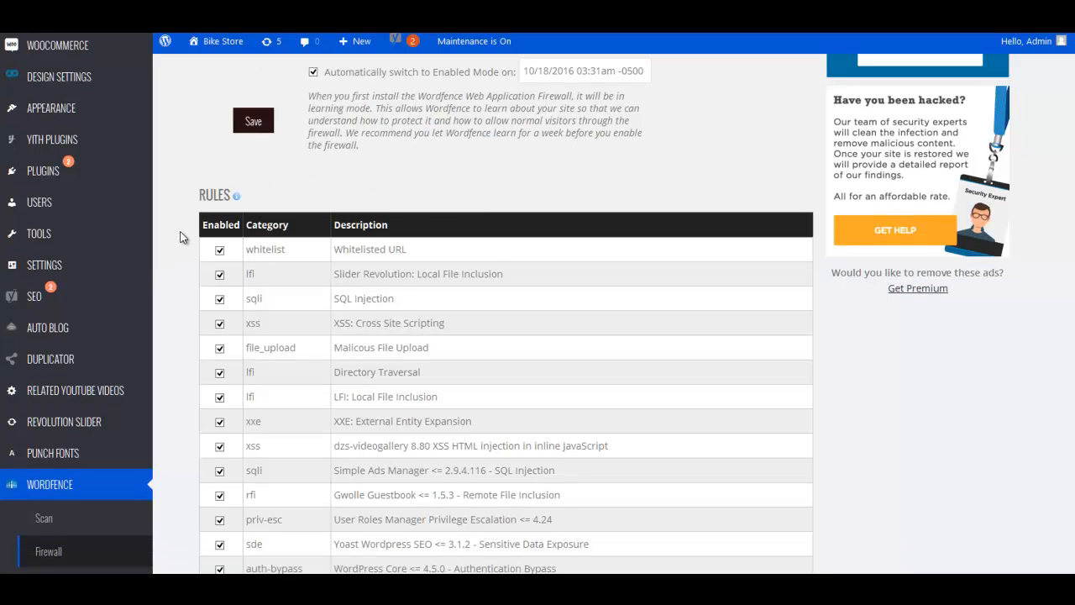
pyautogui.scroll(-1, 180, 240)
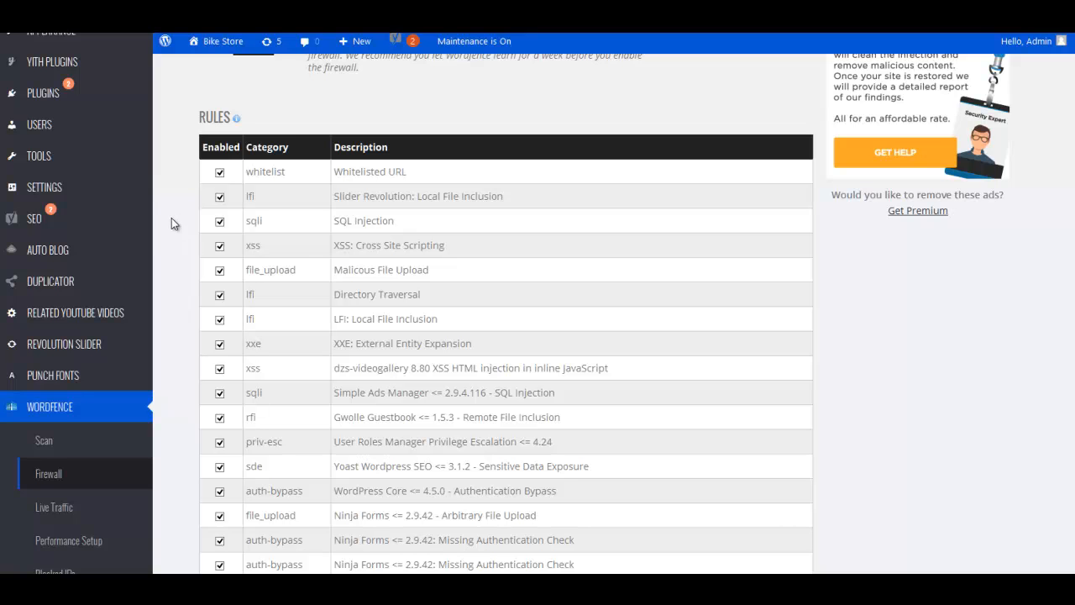
pyautogui.scroll(-3, 179, 195)
pyautogui.scroll(-6, 179, 196)
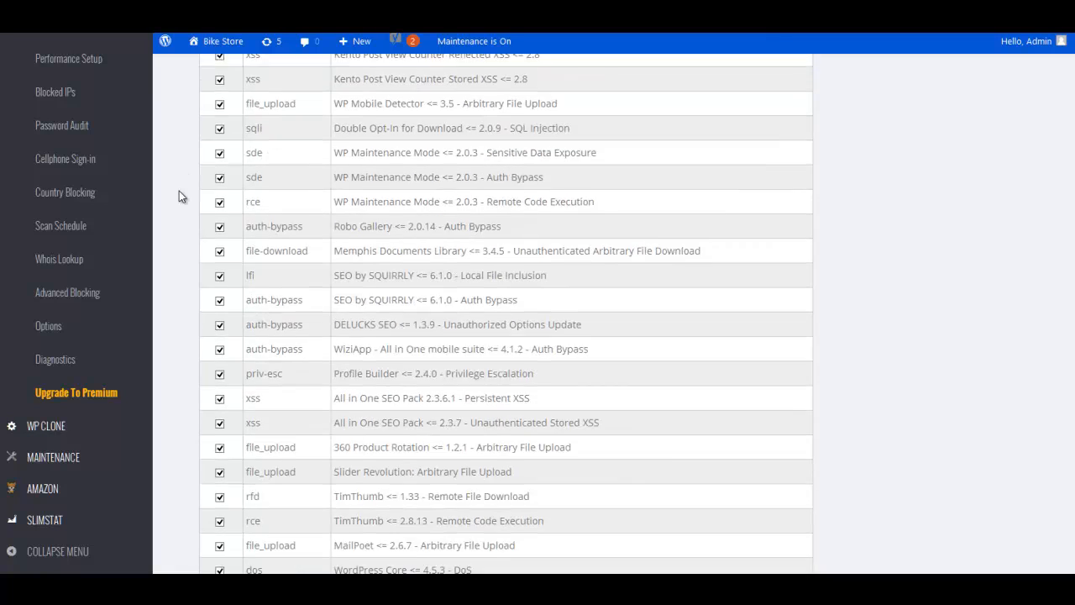
pyautogui.scroll(-3, 179, 197)
pyautogui.scroll(2, 179, 197)
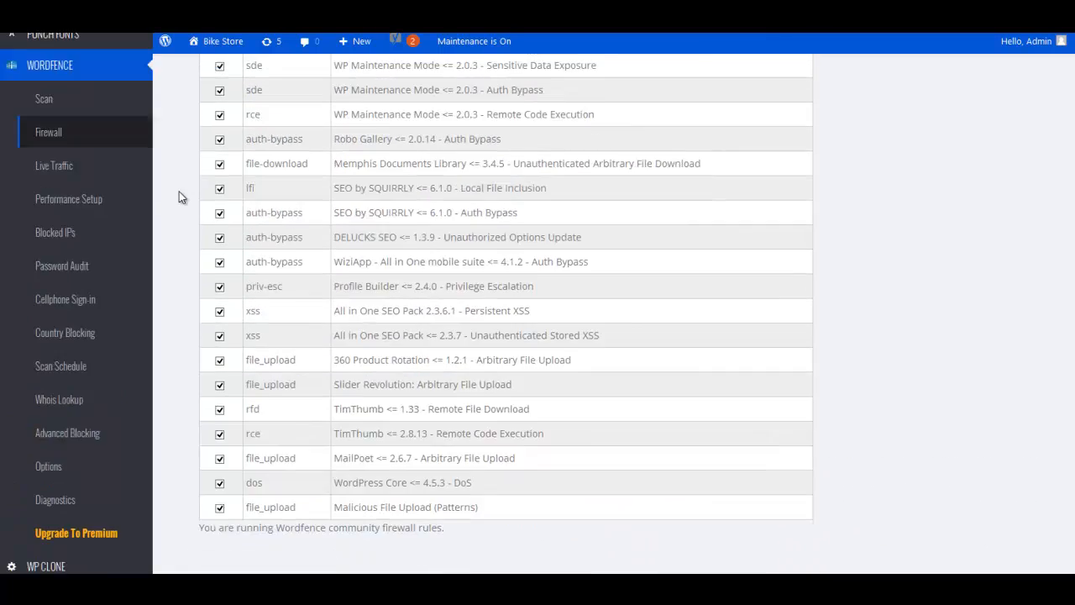
pyautogui.scroll(13, 179, 192)
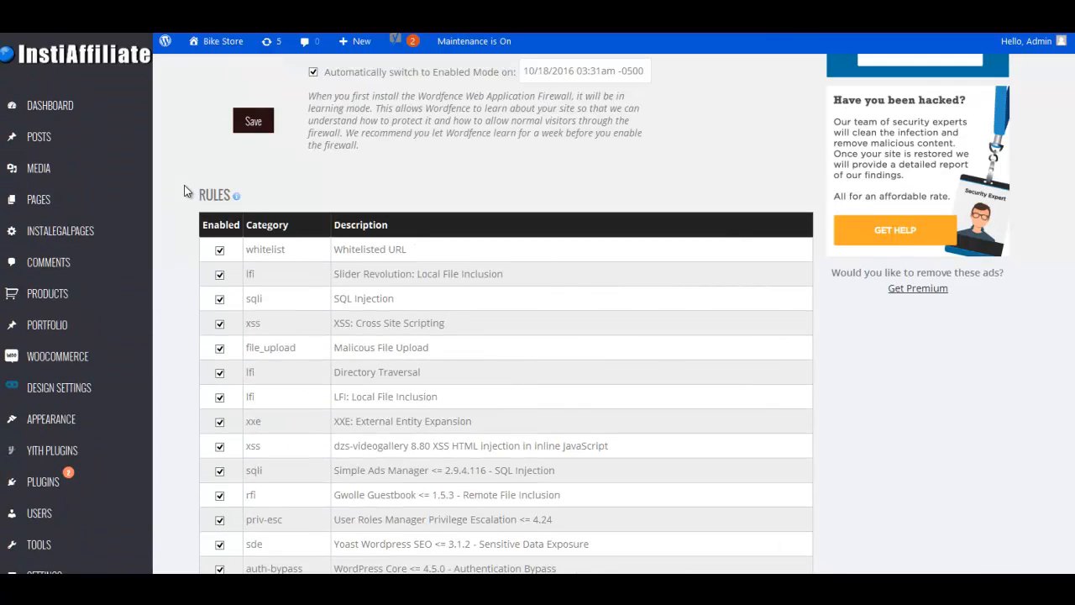
pyautogui.scroll(2, 187, 191)
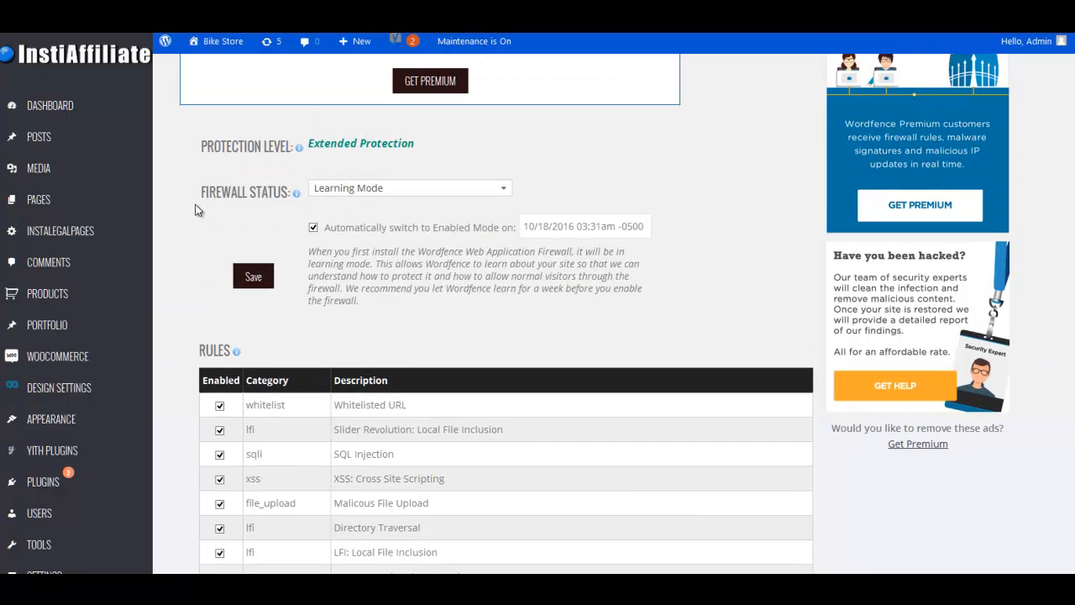
# Look through the whole list of enabled firewall rules down to the Whitelisted URLs section.
pyautogui.scroll(-4, 218, 210)
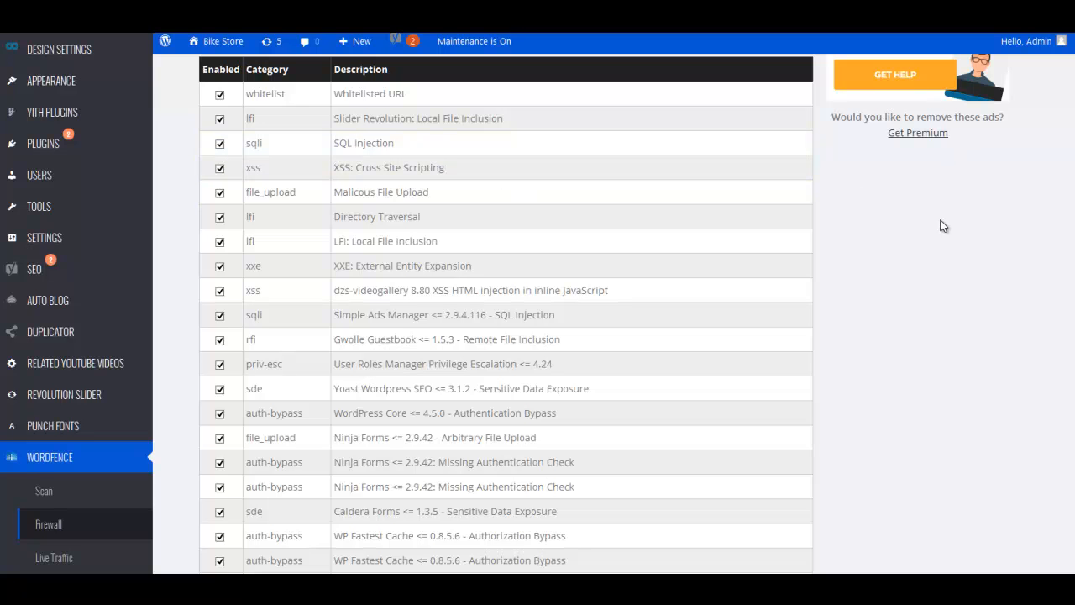
pyautogui.scroll(-1, 884, 336)
pyautogui.scroll(-1, 884, 337)
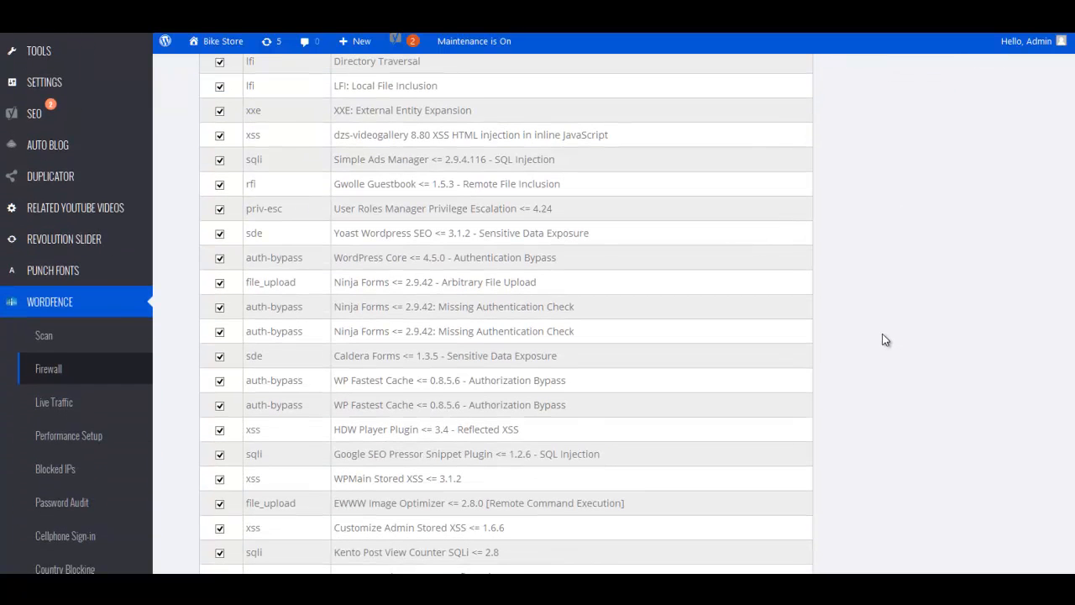
pyautogui.scroll(-1, 882, 336)
pyautogui.scroll(-1, 883, 339)
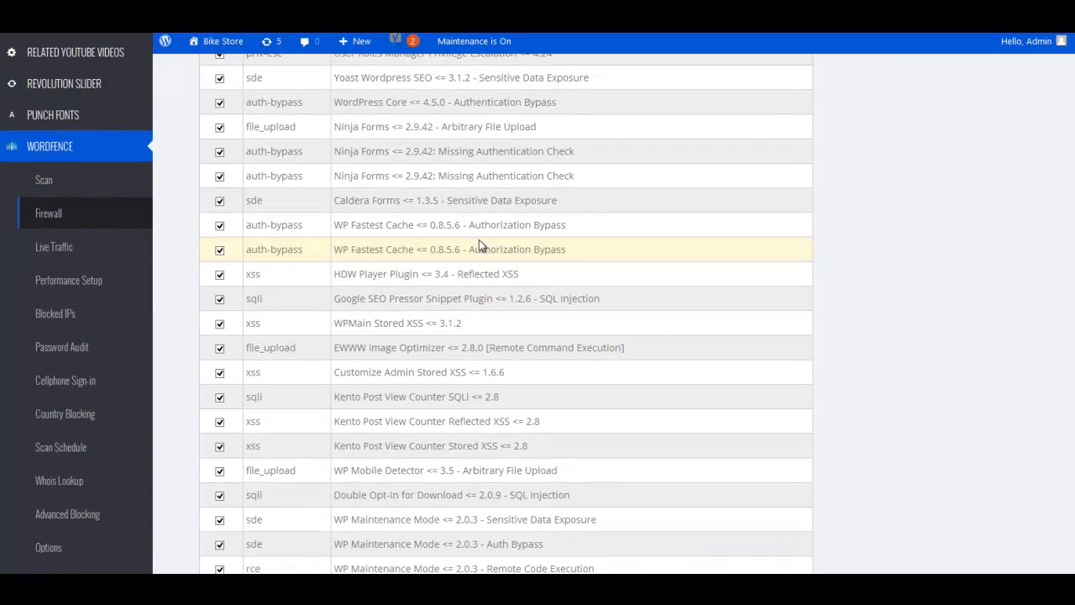
pyautogui.scroll(-2, 720, 292)
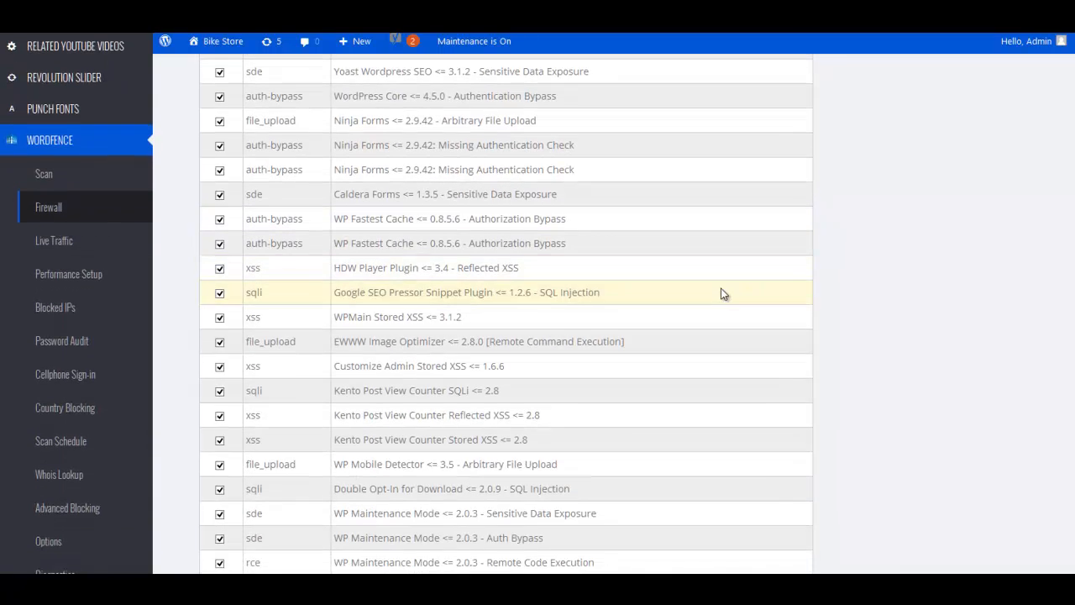
pyautogui.scroll(-2, 790, 267)
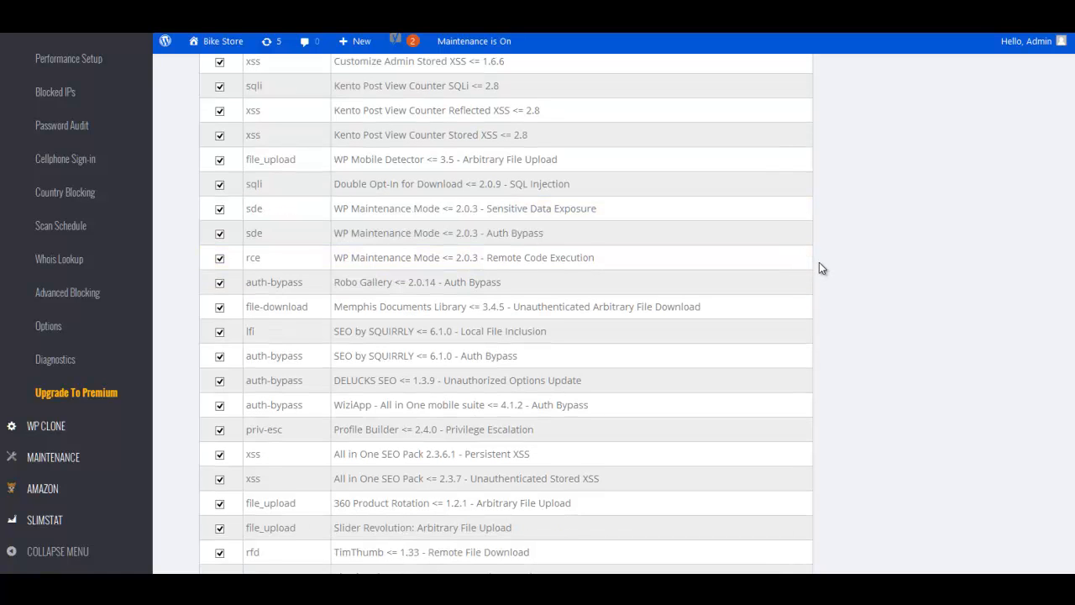
pyautogui.scroll(-1, 588, 280)
pyautogui.scroll(-2, 768, 305)
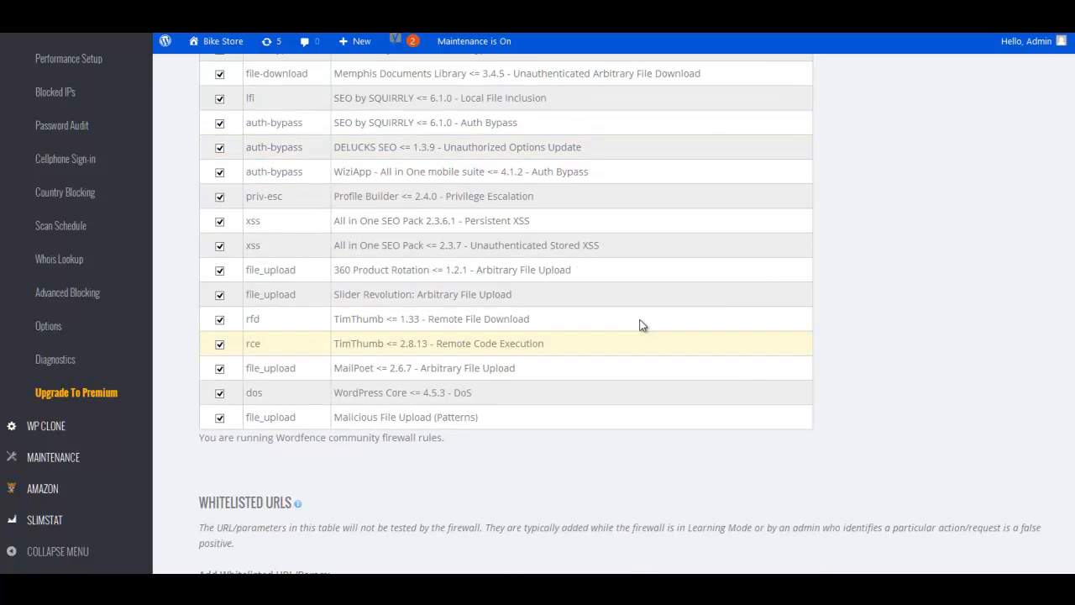
pyautogui.scroll(6, 993, 253)
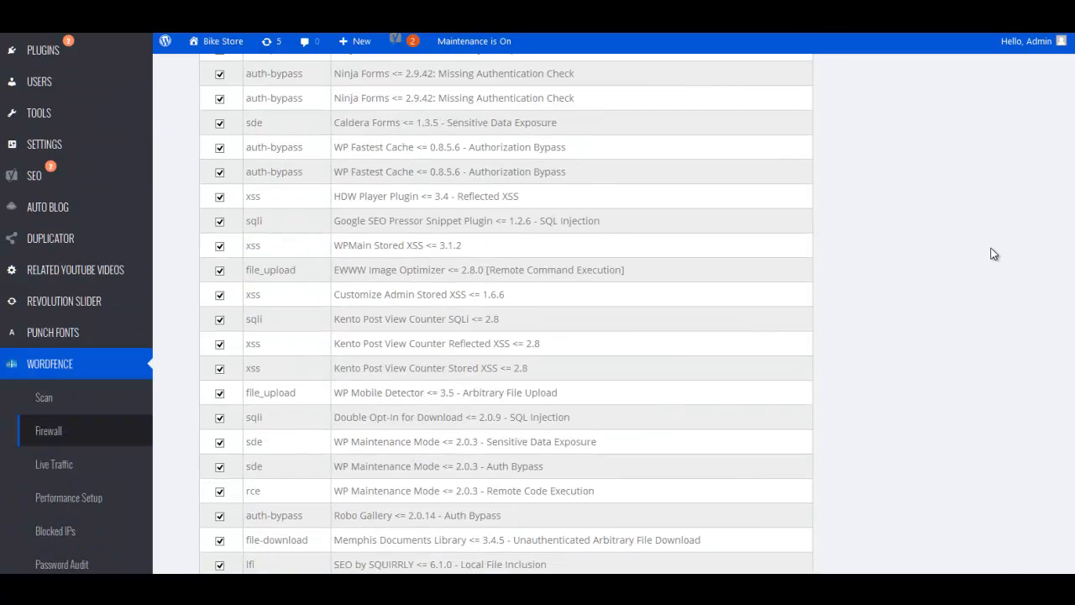
pyautogui.scroll(10, 993, 254)
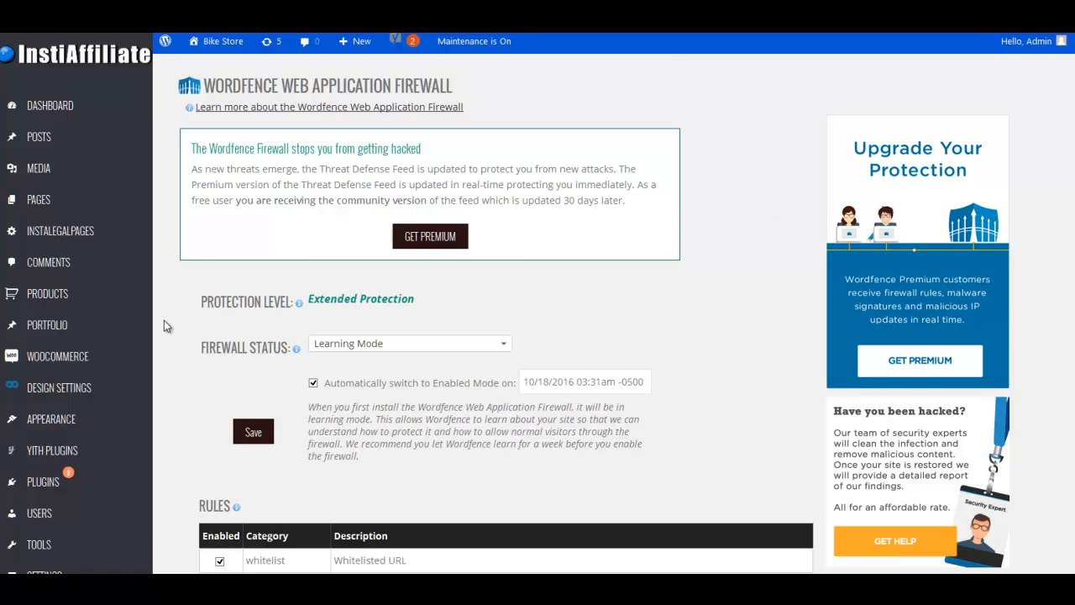
# In the Wordfence options, paste the import token from another site and import its settings.
pyautogui.scroll(-3, 168, 325)
pyautogui.scroll(-5, 174, 328)
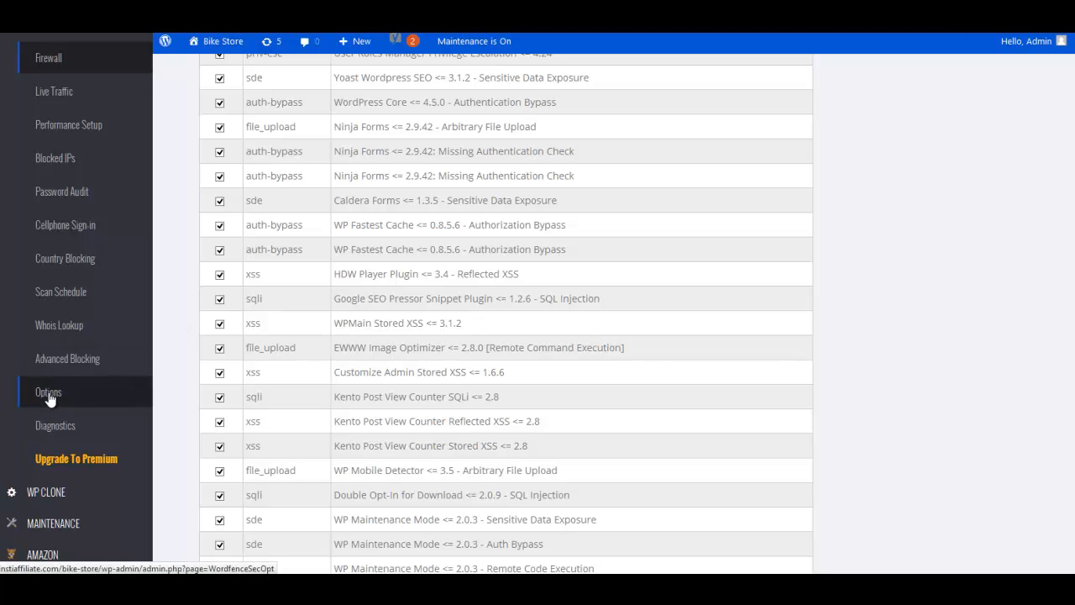
pyautogui.click(48, 396)
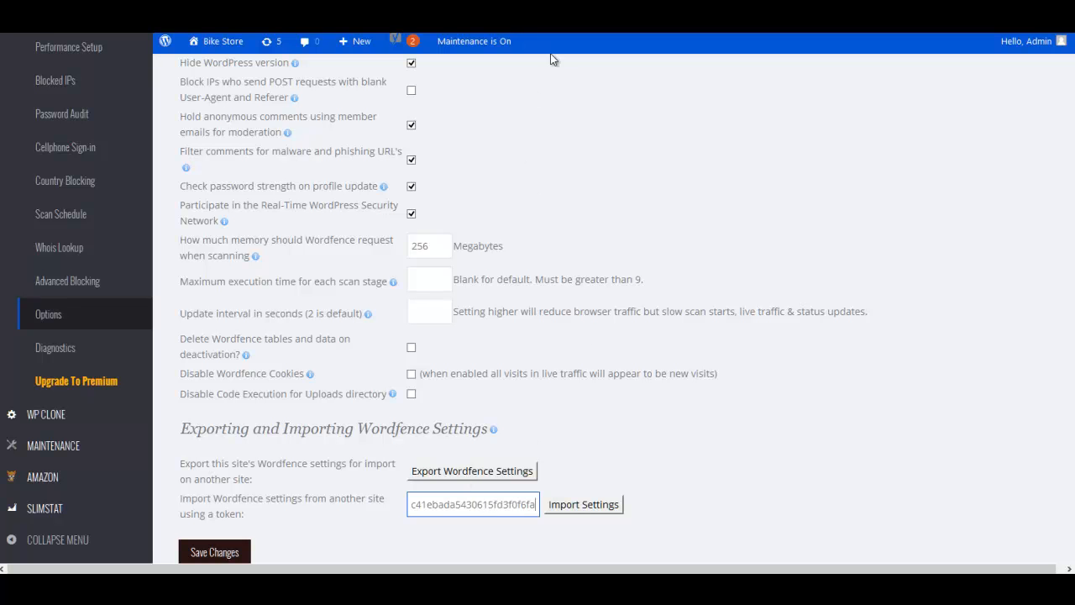
pyautogui.click(590, 507)
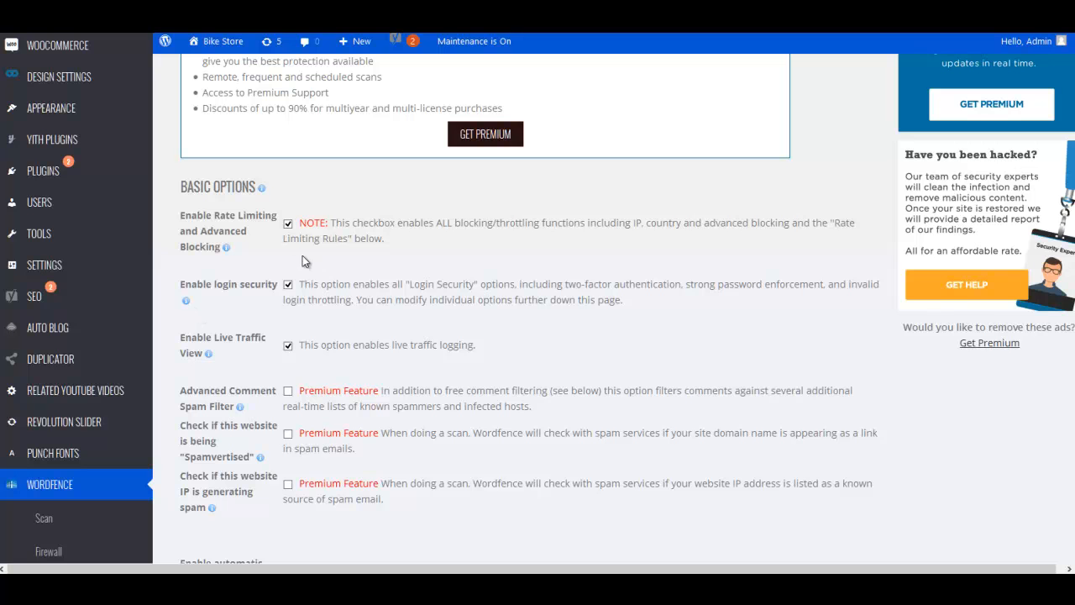
# Review the imported Wordfence basic options, including scheduled scans and automatic updates, and the Alerts and Email Summary settings.
pyautogui.scroll(-1, 435, 288)
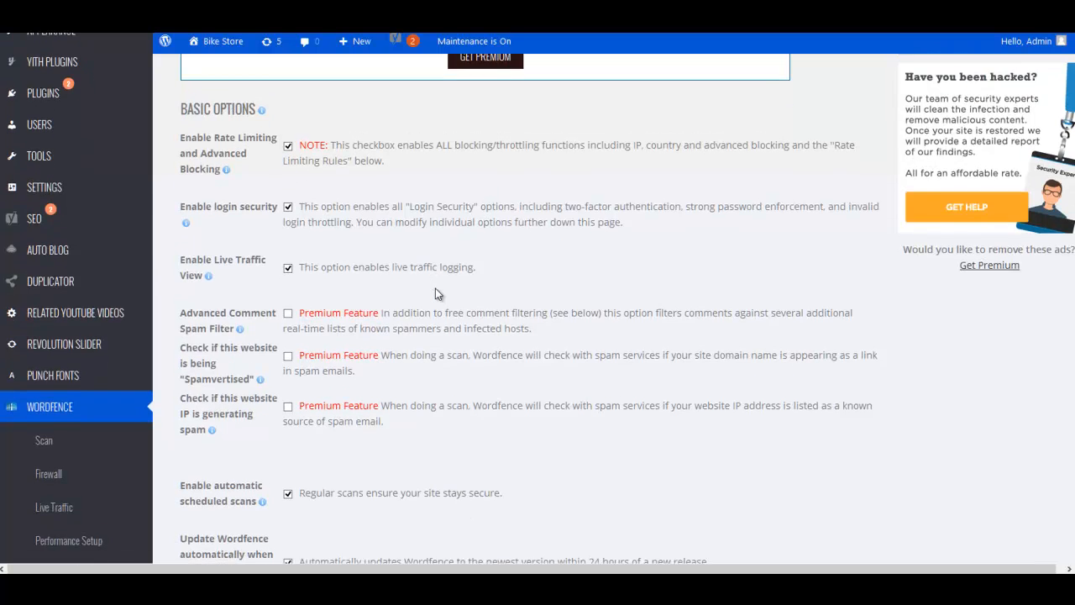
pyautogui.scroll(-2, 435, 288)
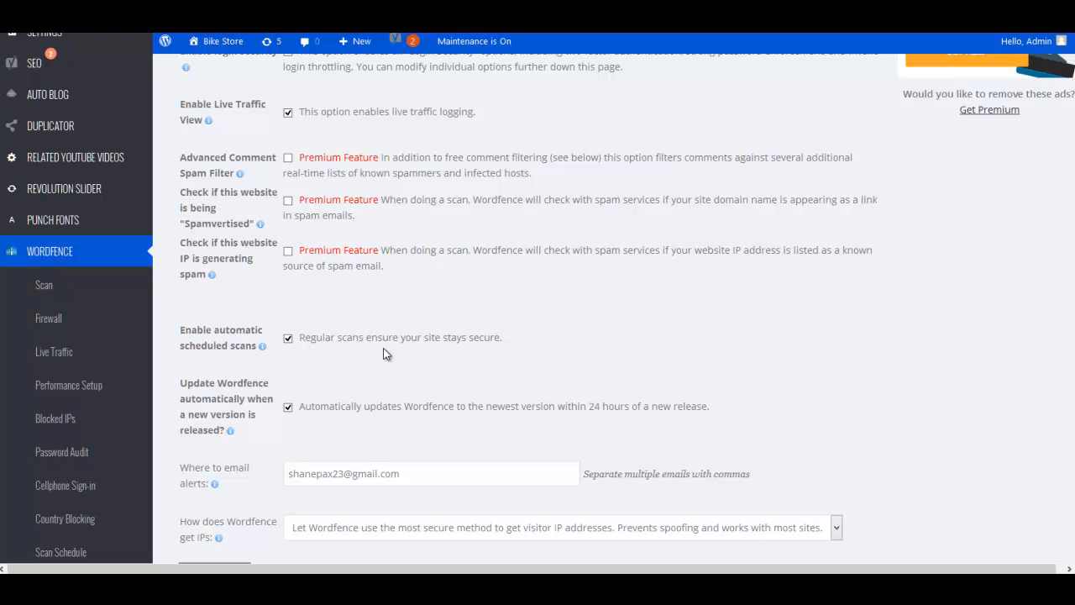
pyautogui.scroll(-1, 446, 368)
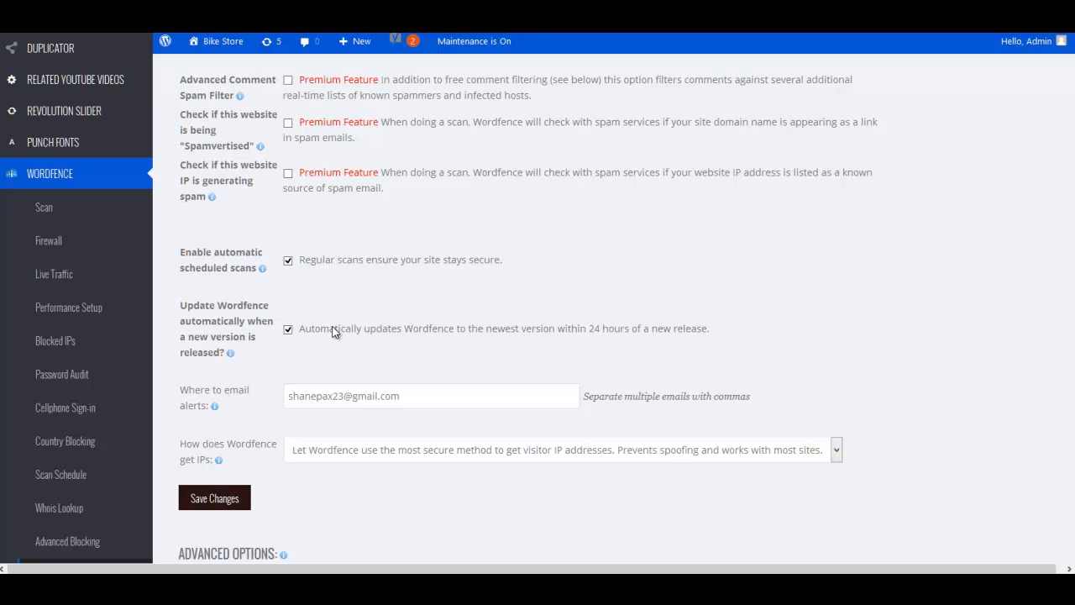
pyautogui.scroll(-5, 332, 332)
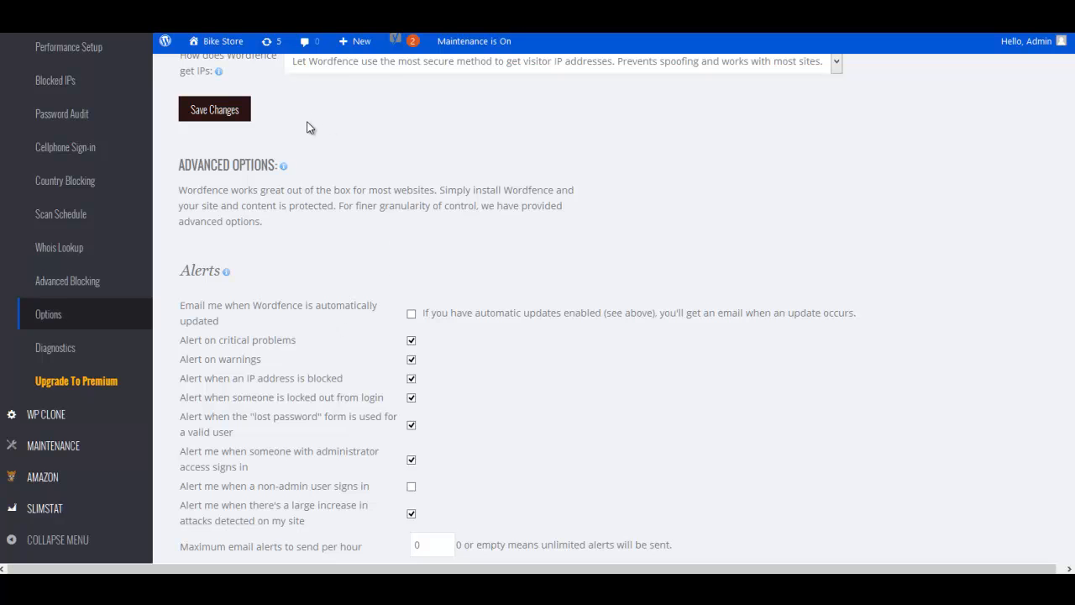
pyautogui.scroll(1, 307, 127)
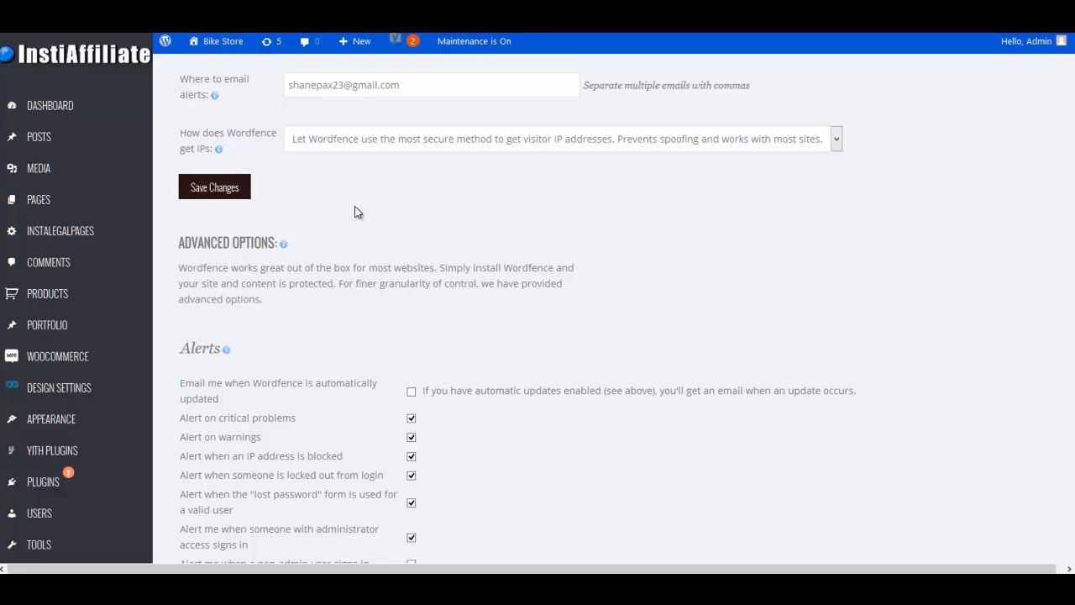
pyautogui.scroll(-2, 494, 171)
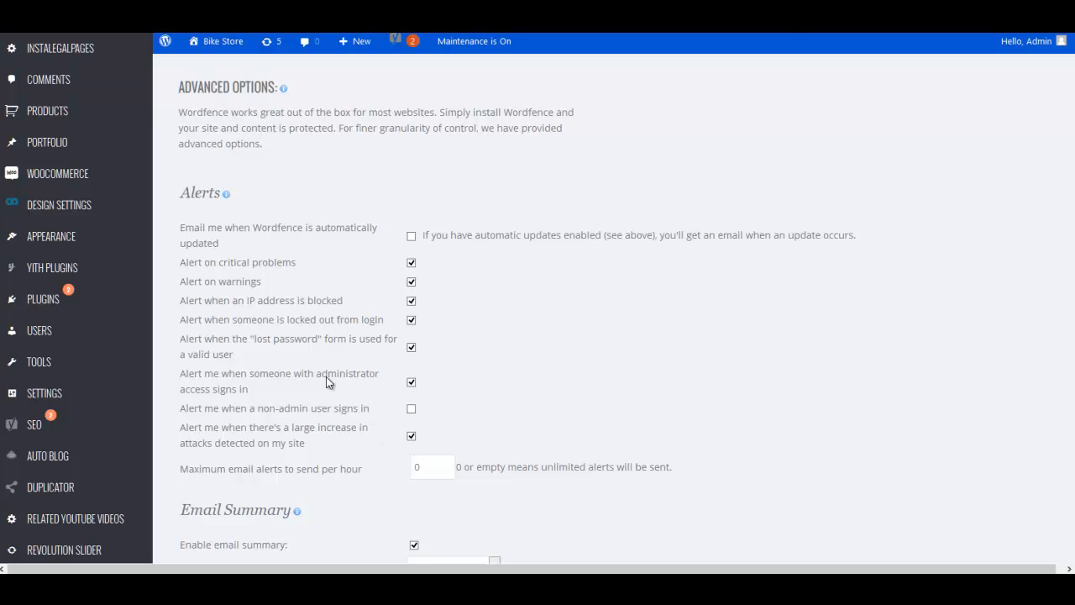
pyautogui.scroll(-1, 355, 373)
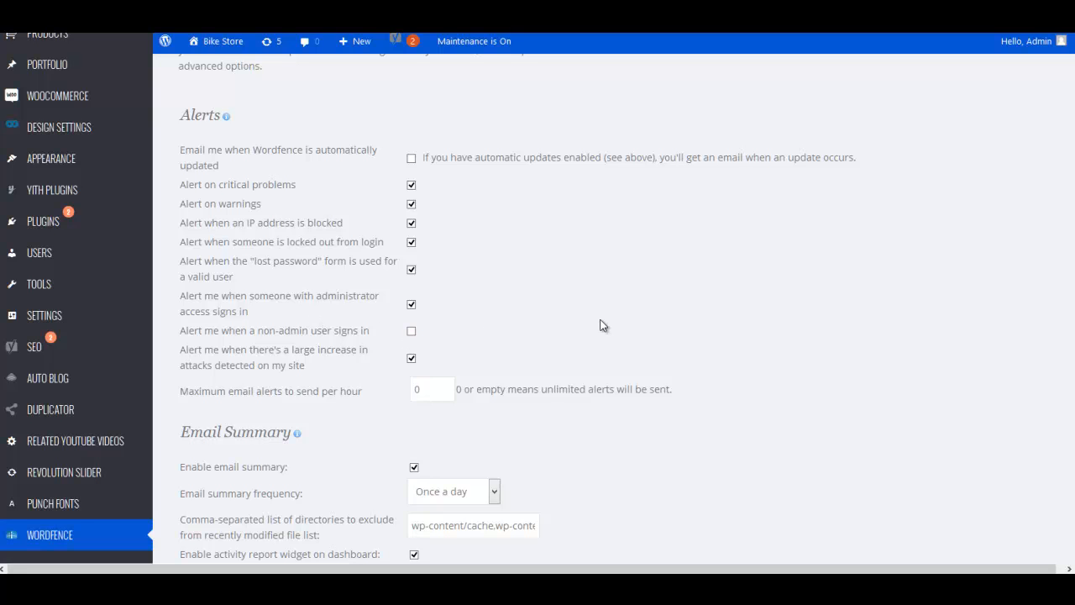
# Set the Wordfence email summary frequency to once a week.
pyautogui.scroll(-2, 600, 325)
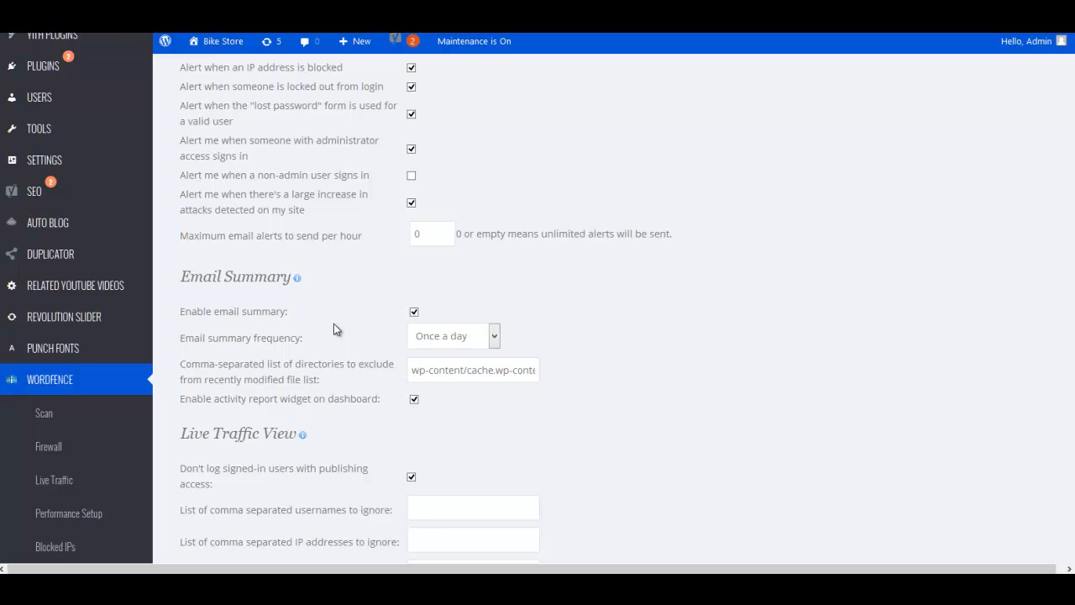
pyautogui.click(495, 336)
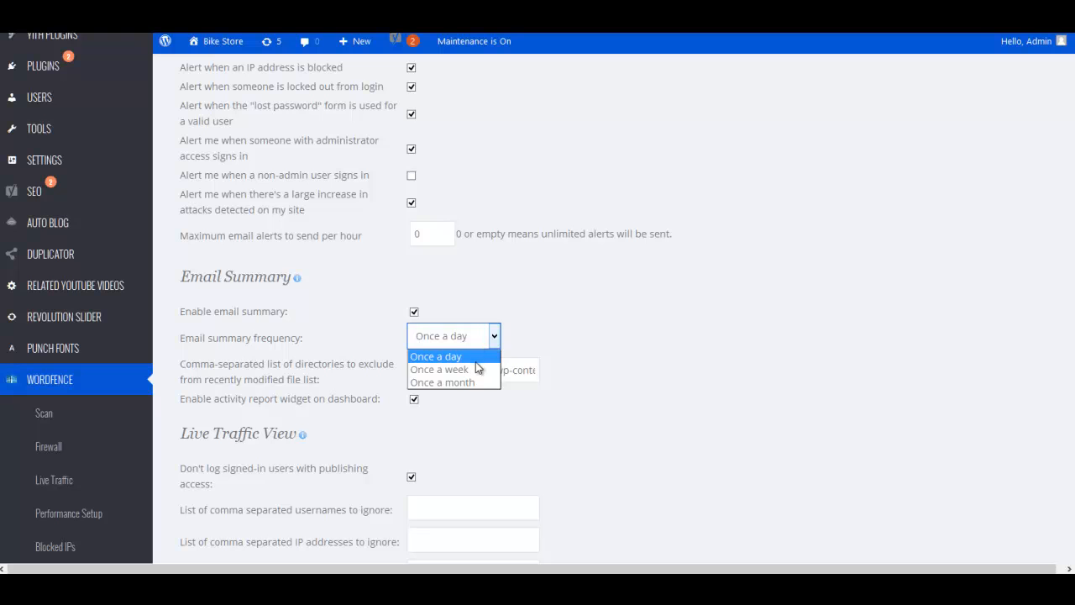
pyautogui.click(477, 370)
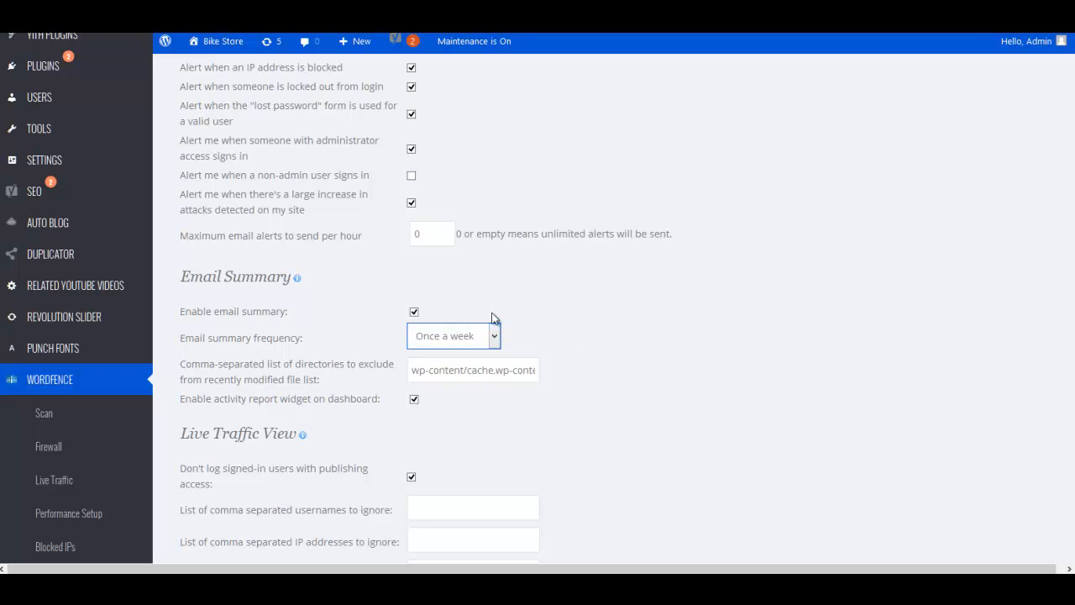
pyautogui.click(495, 338)
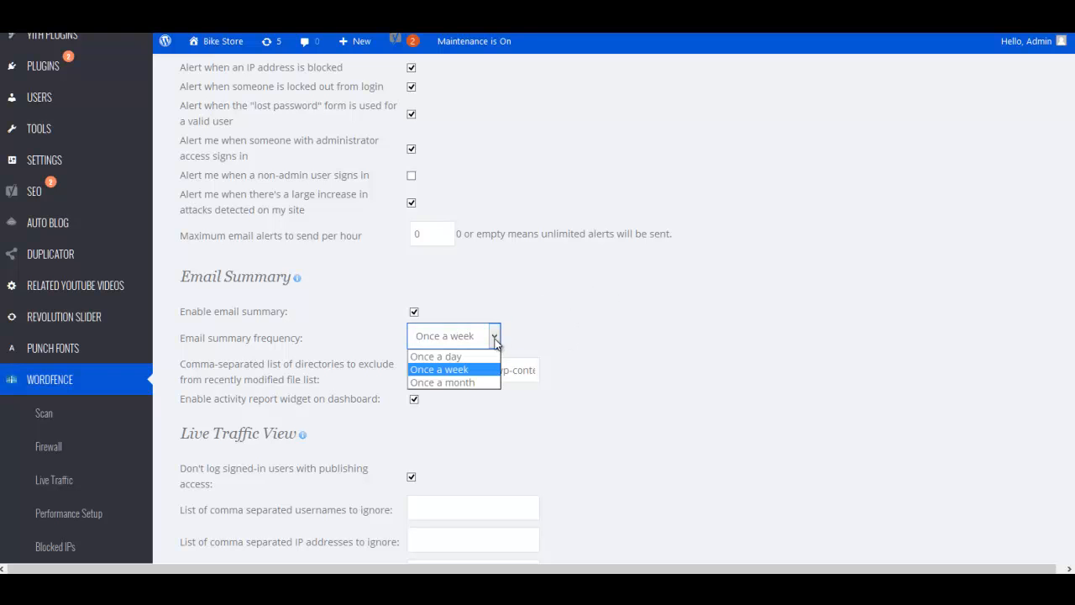
pyautogui.click(532, 326)
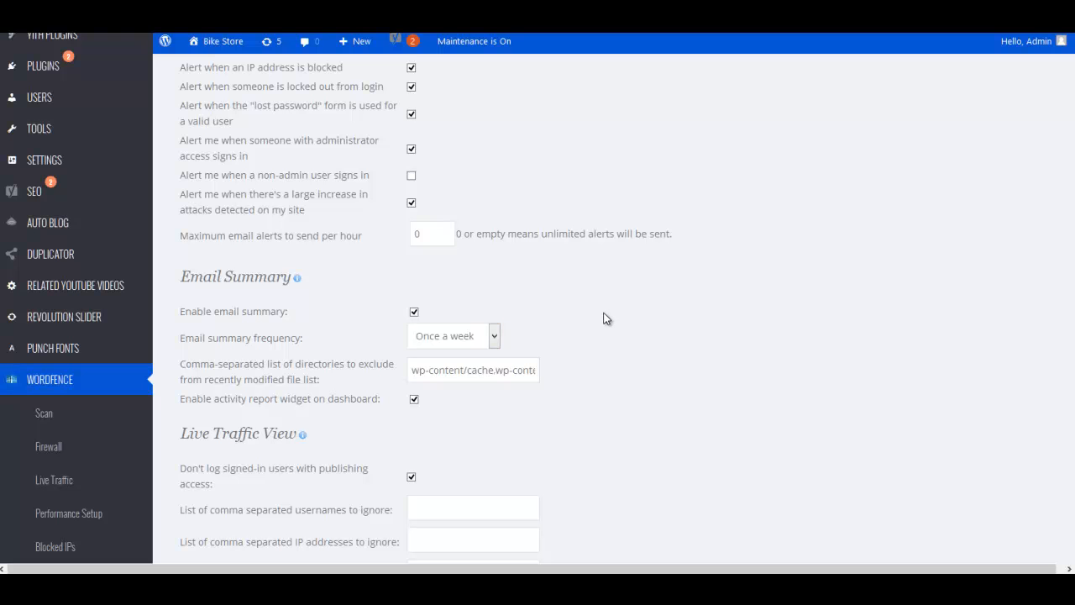
# In the Rate Limiting Rules, set how long an IP address is blocked when it breaks a rule to 5 days.
pyautogui.scroll(-1, 639, 315)
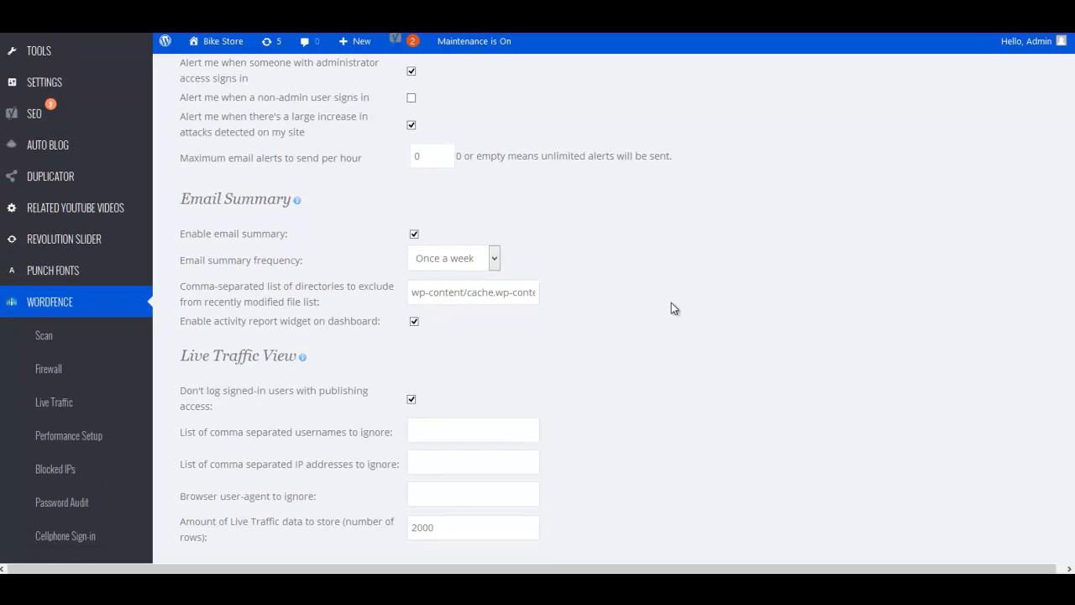
pyautogui.scroll(-5, 671, 303)
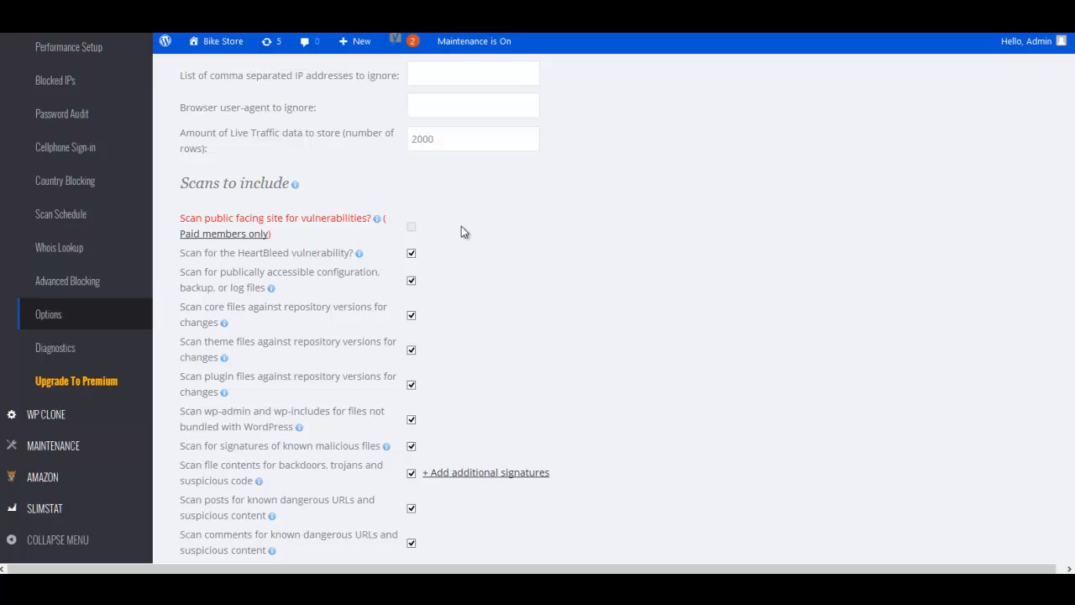
pyautogui.scroll(-1, 445, 202)
pyautogui.scroll(-4, 456, 328)
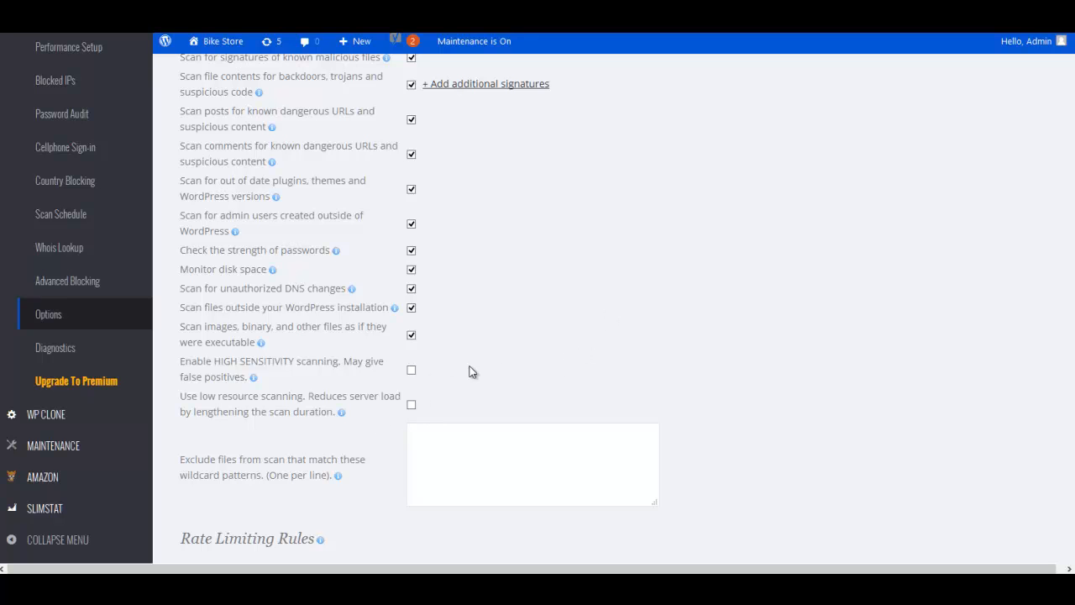
pyautogui.scroll(-2, 468, 372)
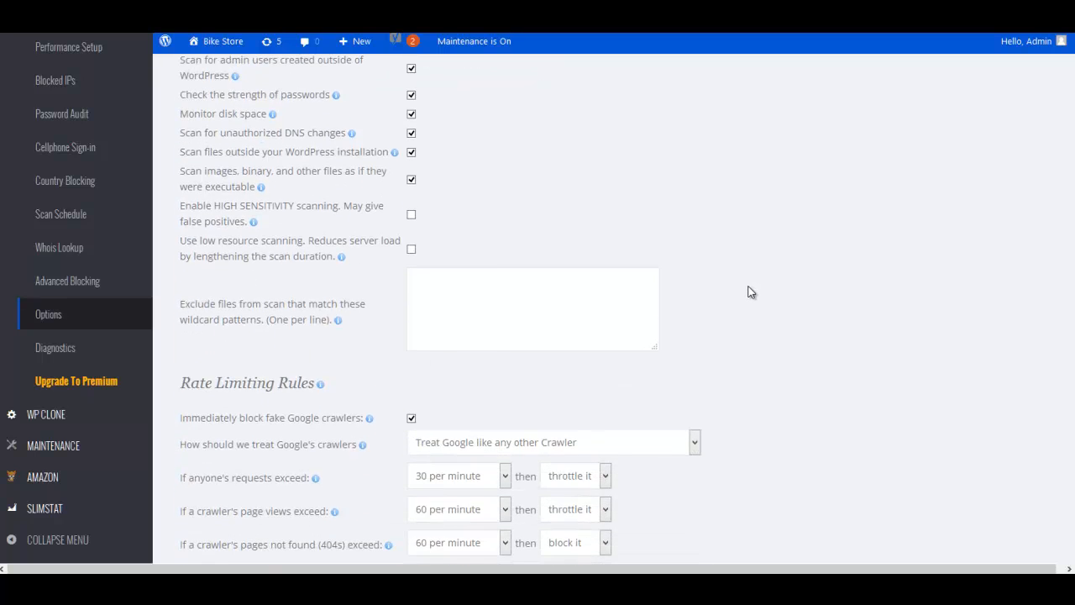
pyautogui.scroll(-3, 751, 290)
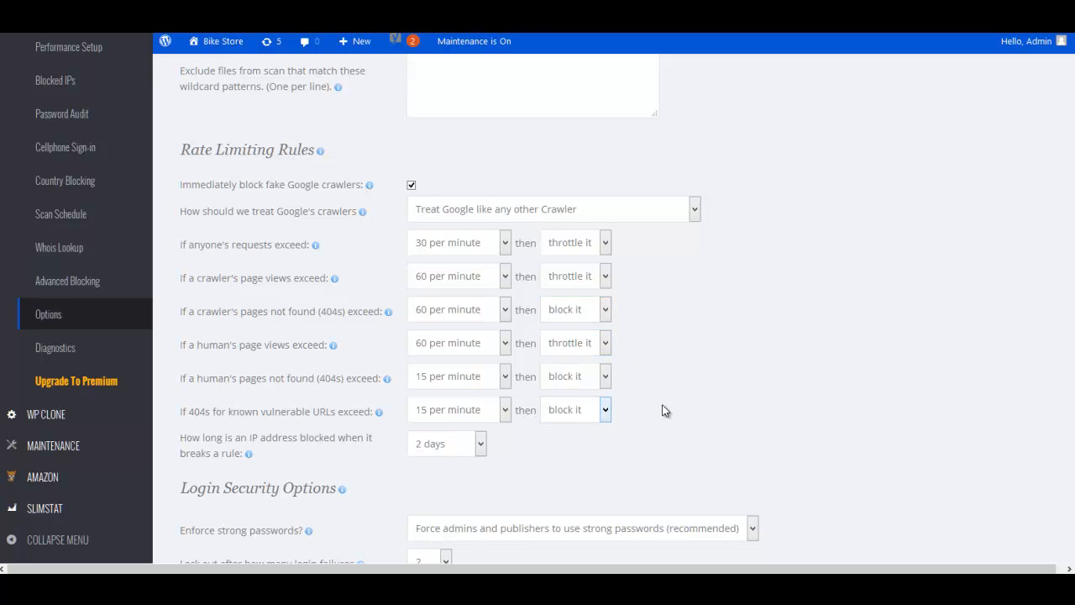
pyautogui.scroll(-2, 638, 399)
pyautogui.click(476, 376)
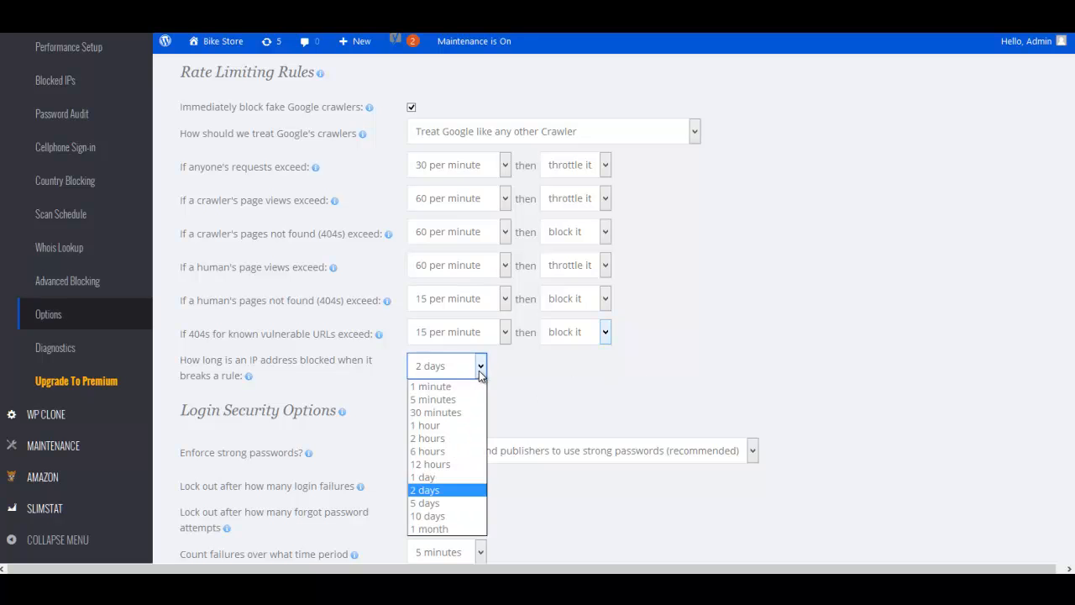
pyautogui.click(446, 504)
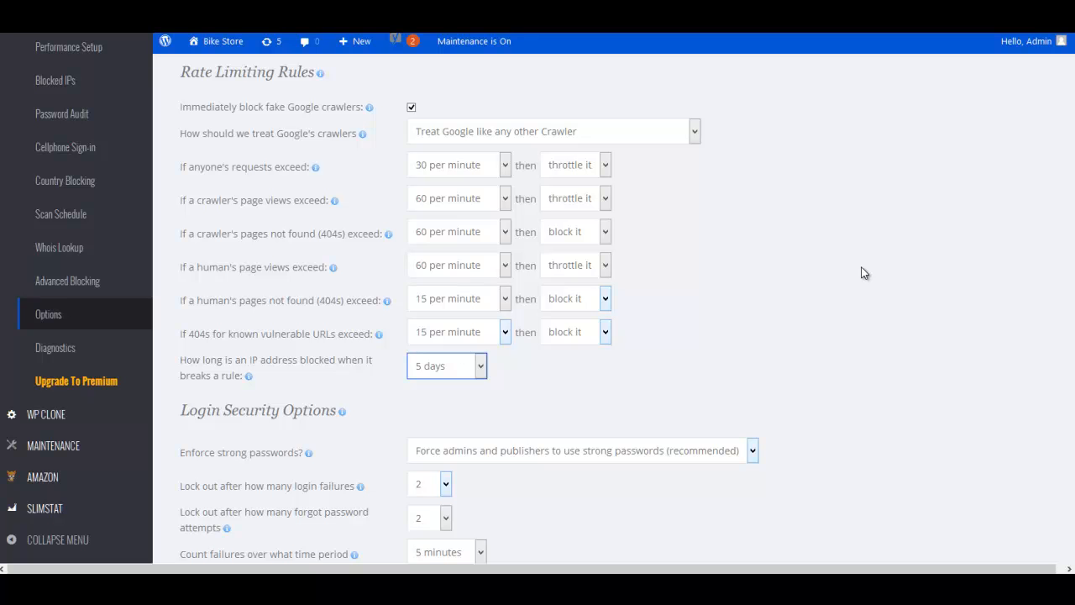
# In the Login Security Options, set the lockout limits for login failures and forgot password attempts to 1 each.
pyautogui.scroll(-2, 864, 273)
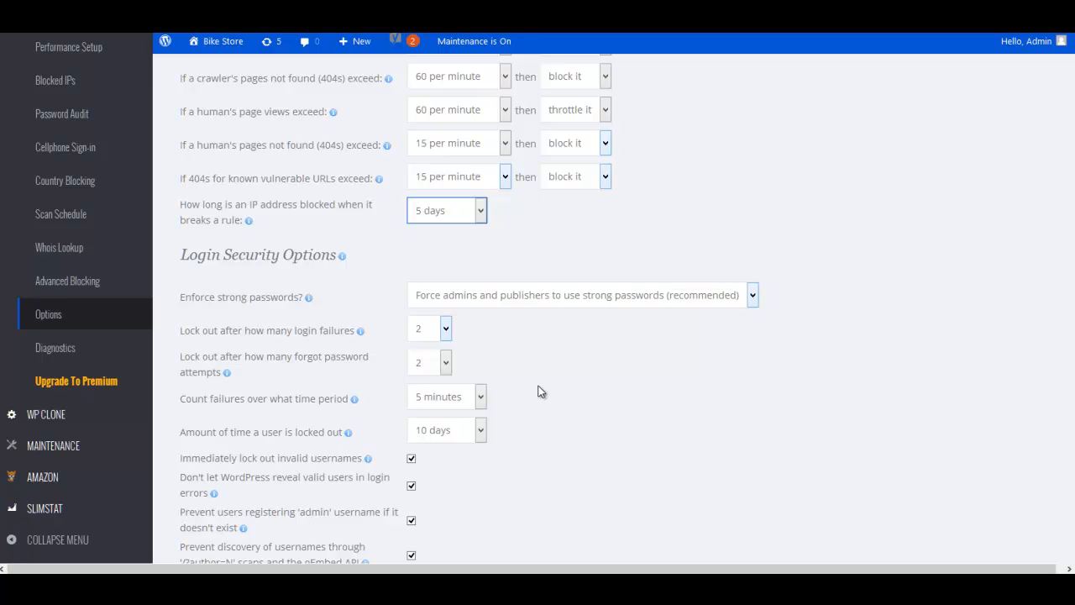
pyautogui.click(445, 329)
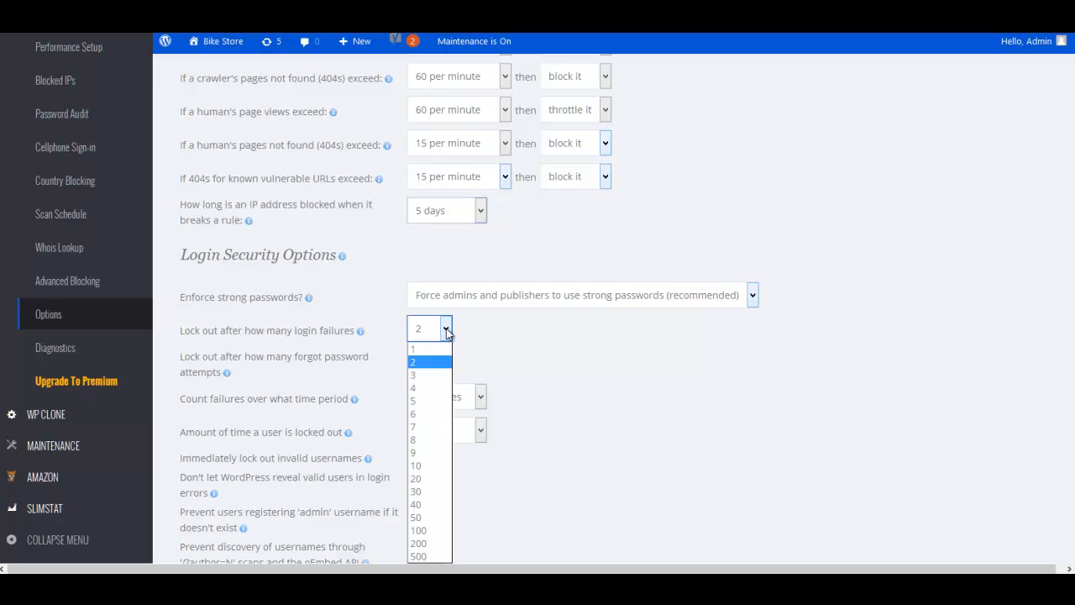
pyautogui.click(433, 349)
pyautogui.click(445, 362)
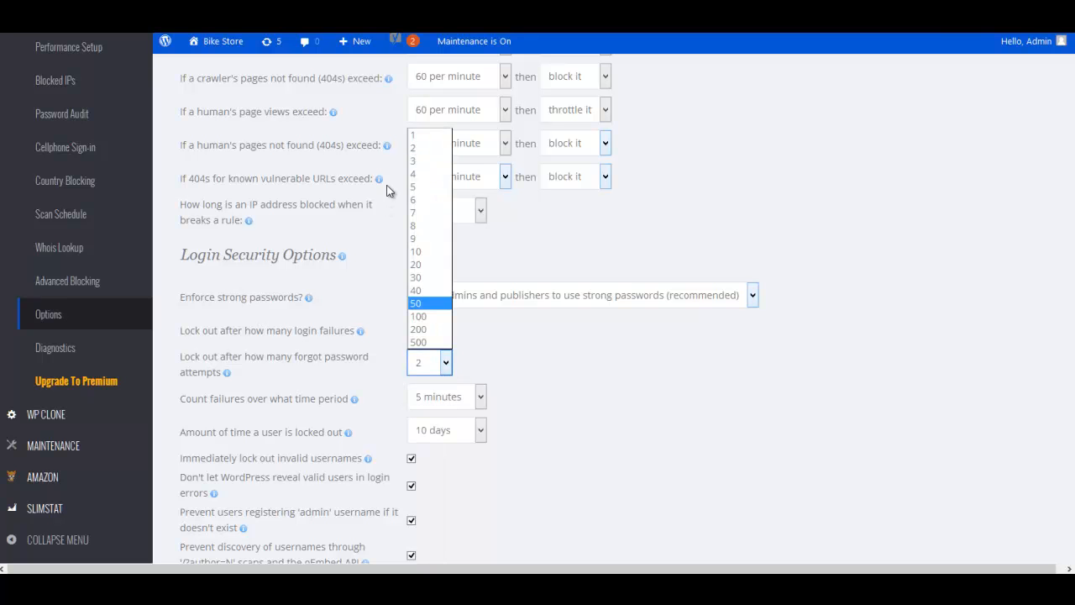
pyautogui.click(427, 141)
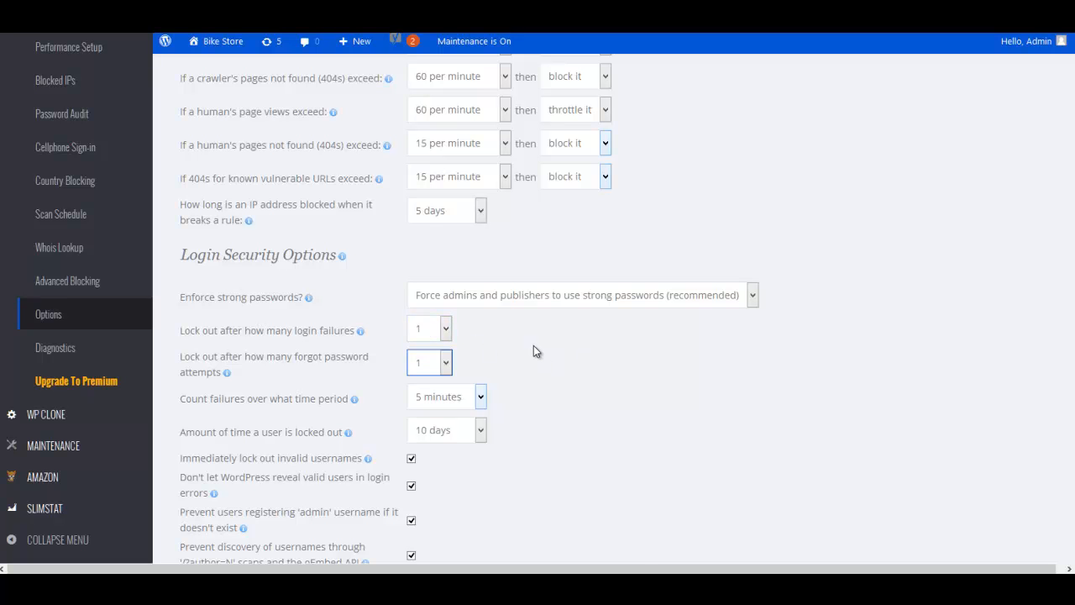
# Review the remaining Login Security Options, including the lockout time, username protections and the list of immediately blocked usernames.
pyautogui.scroll(-1, 536, 350)
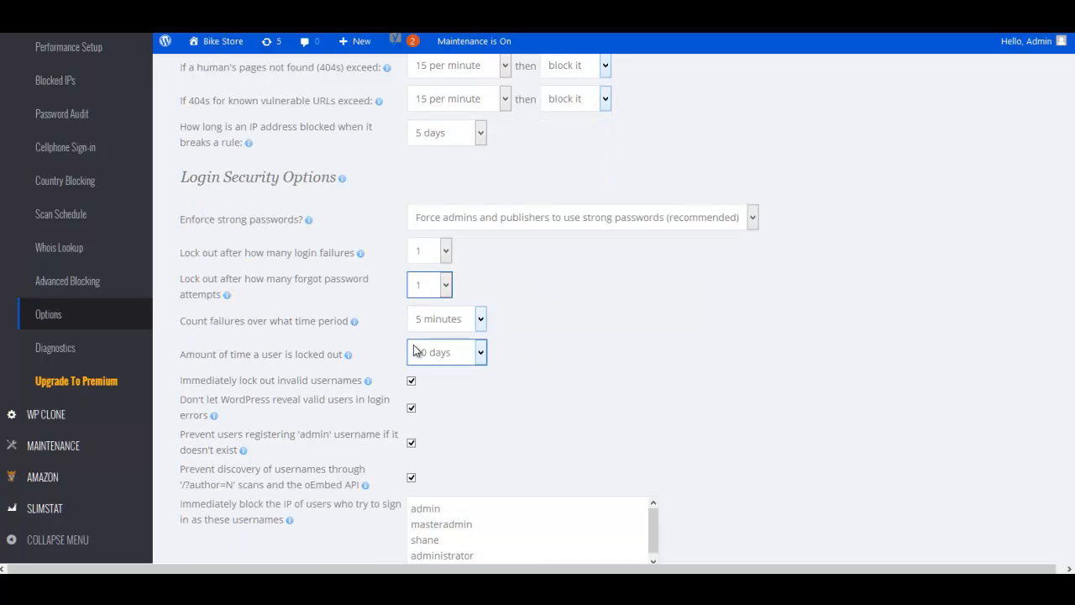
pyautogui.scroll(-1, 552, 407)
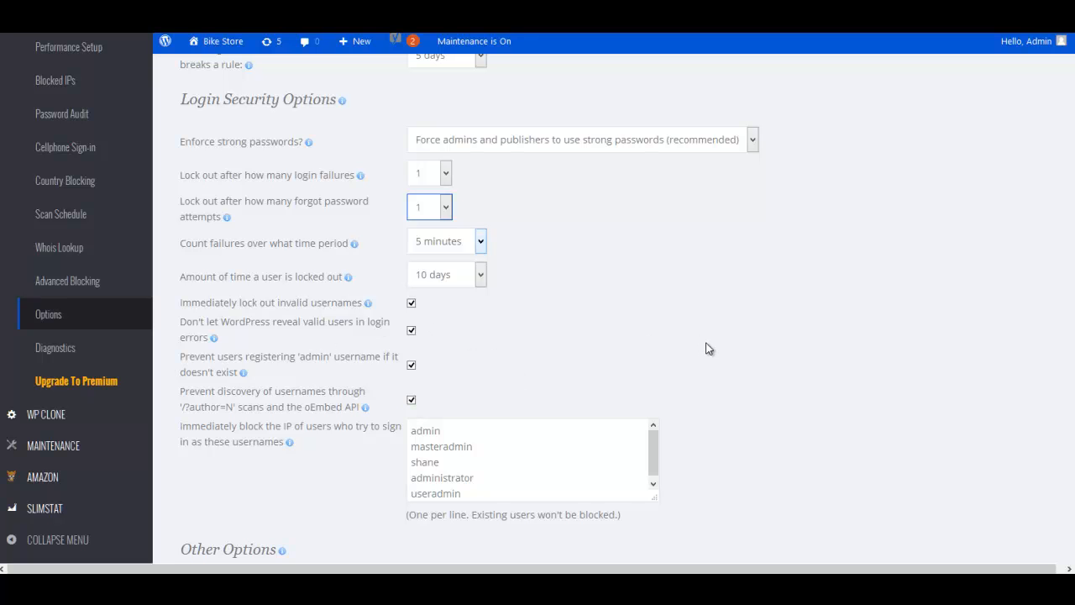
pyautogui.scroll(-1, 740, 351)
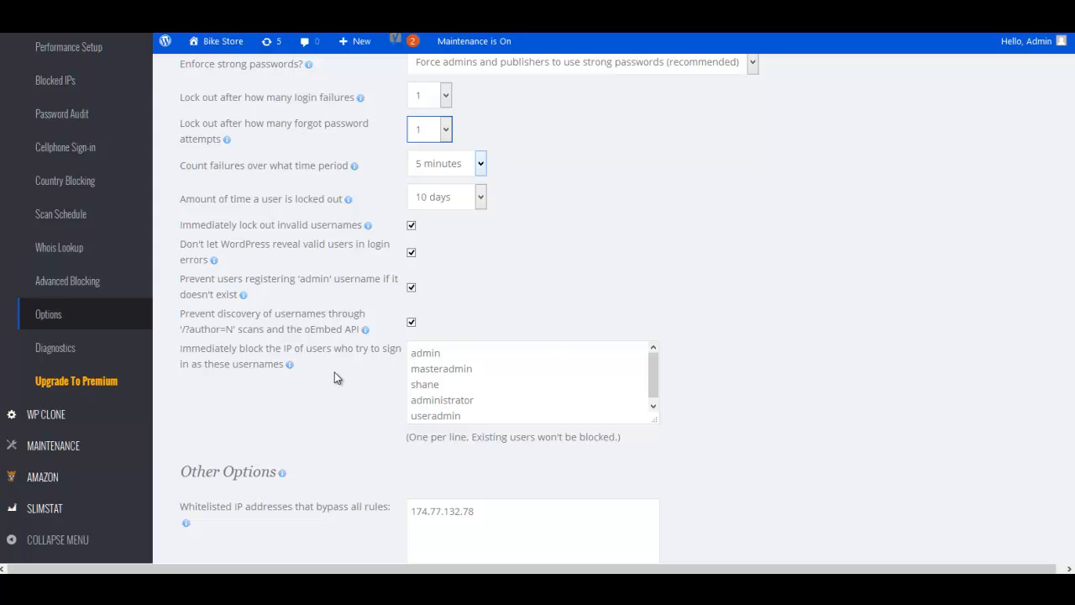
pyautogui.click(468, 377)
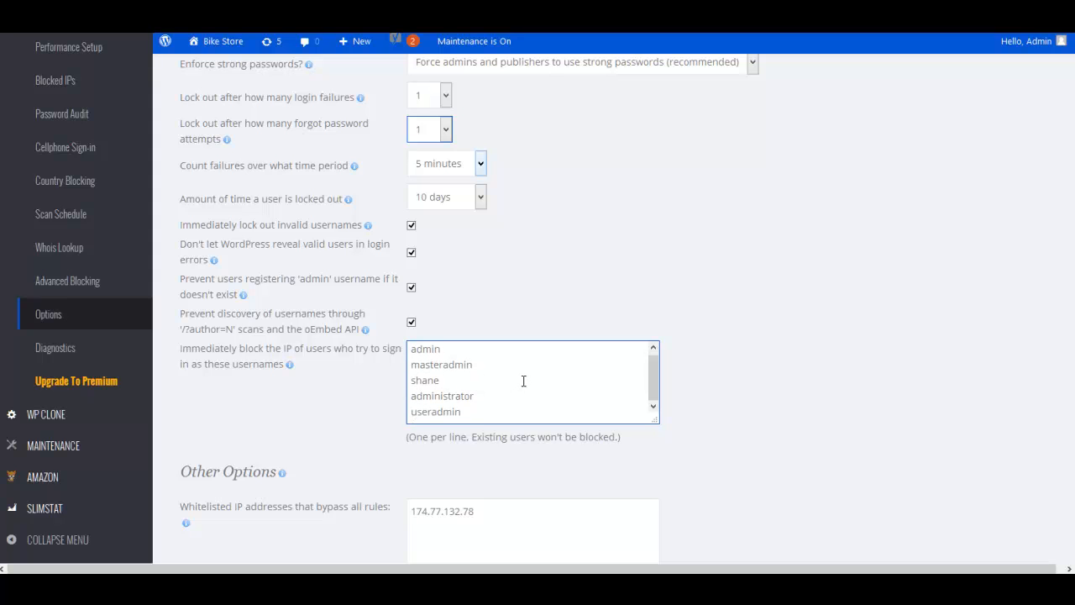
pyautogui.click(830, 339)
pyautogui.scroll(-2, 831, 339)
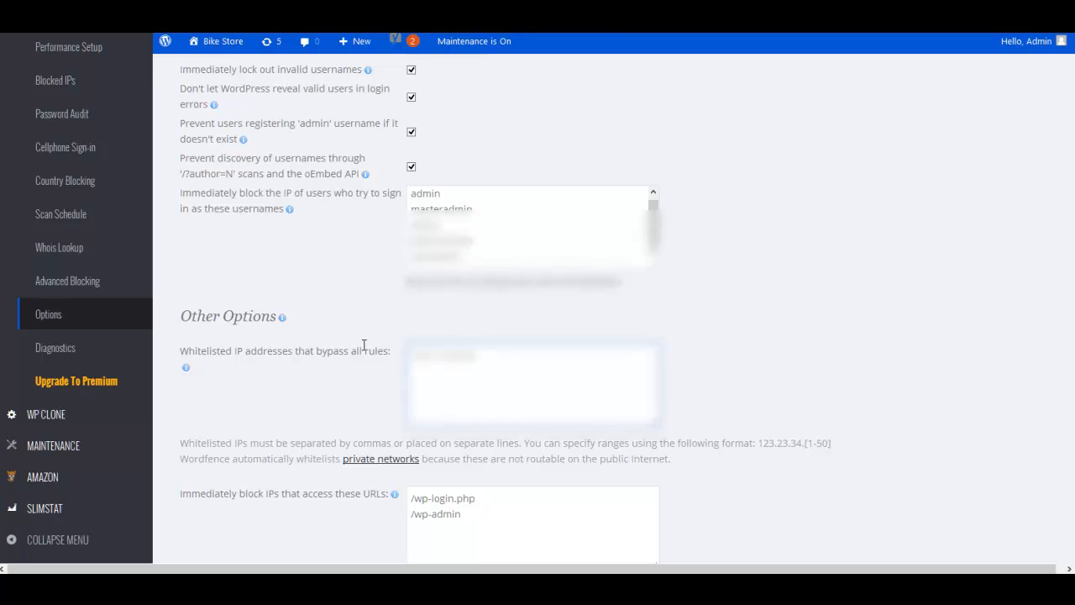
# Review the Other Options, including immediately blocked URLs, whitelists and scan settings, and save the Wordfence options.
pyautogui.scroll(-4, 364, 344)
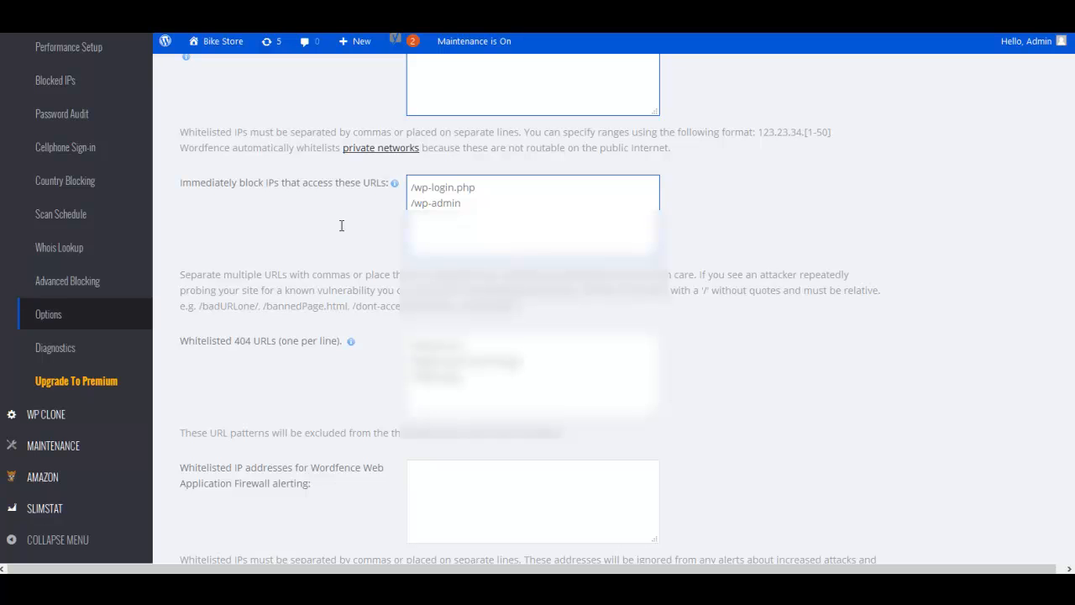
pyautogui.scroll(-5, 342, 225)
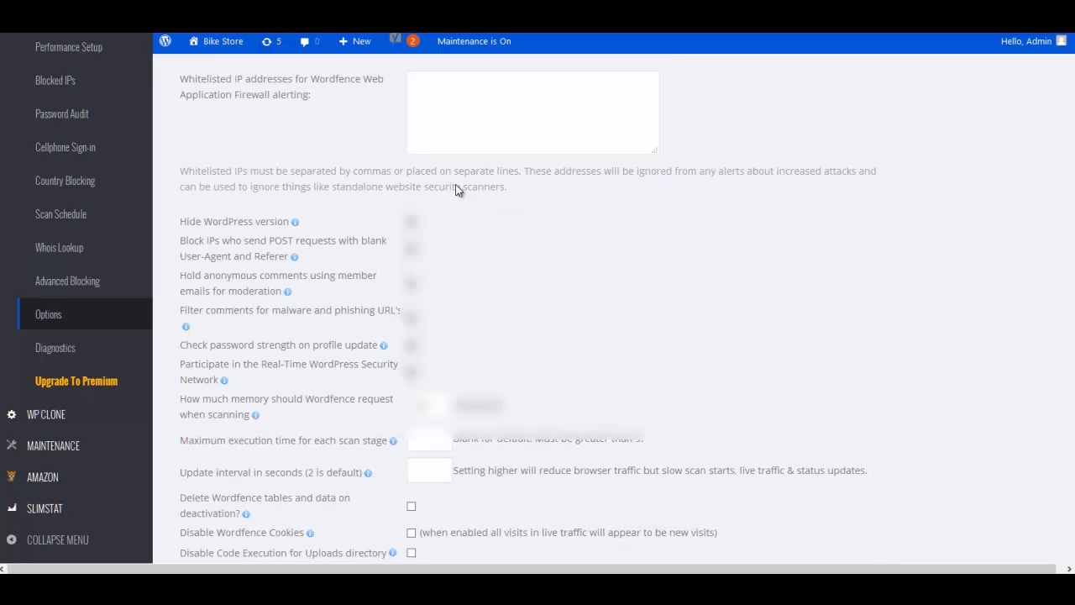
pyautogui.scroll(-3, 319, 222)
pyautogui.scroll(2, 331, 149)
pyautogui.scroll(-4, 347, 271)
pyautogui.click(228, 414)
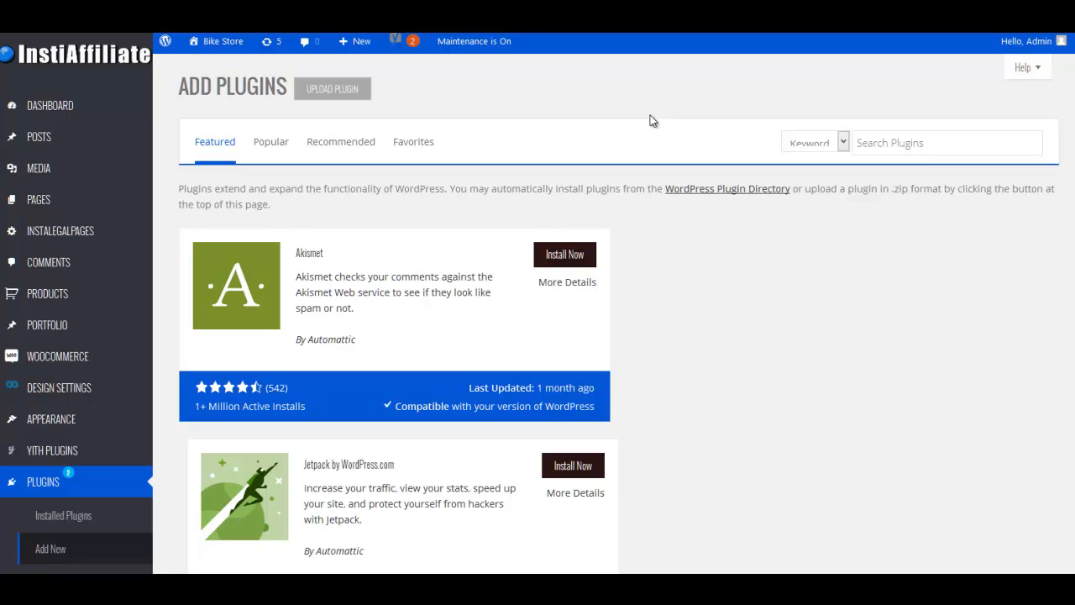
# Search the plugin directory for "wp security scan" and install Acunetix Secure WordPress.
pyautogui.click(900, 143)
pyautogui.write('wp se')
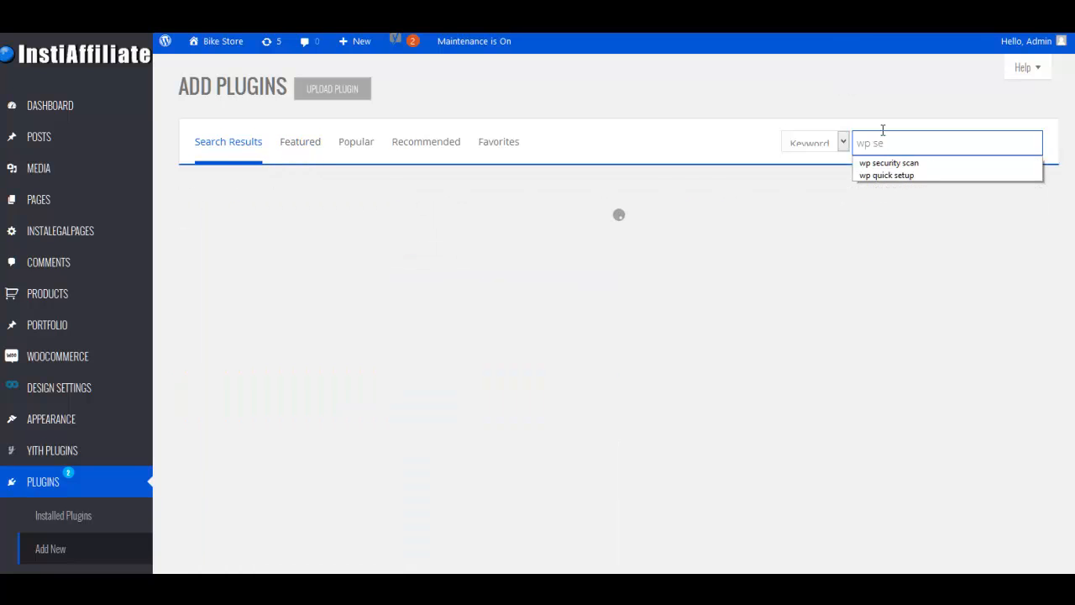
pyautogui.click(889, 163)
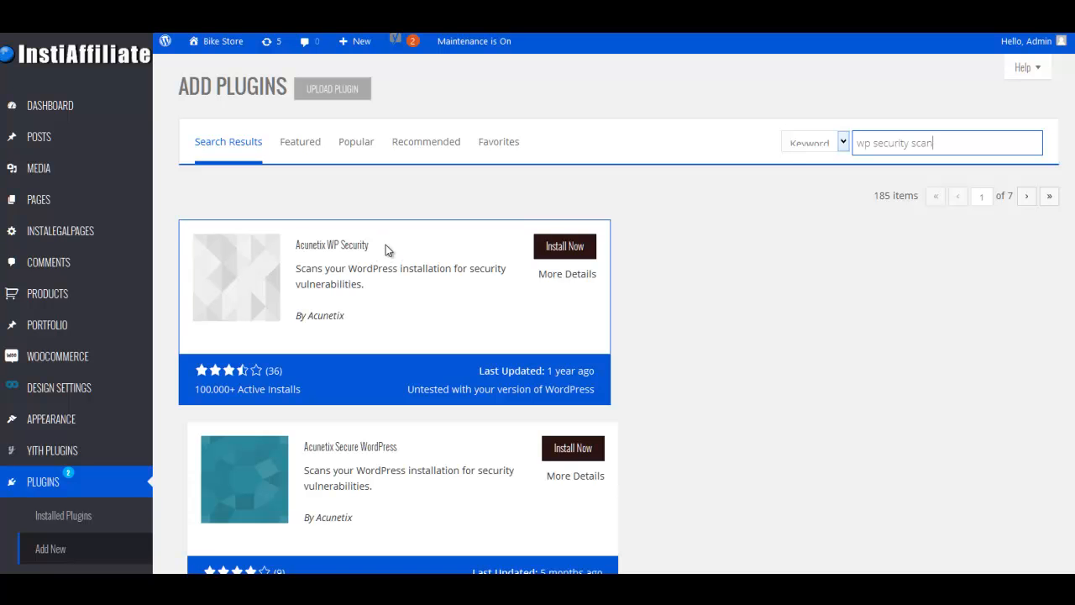
pyautogui.scroll(-1, 376, 275)
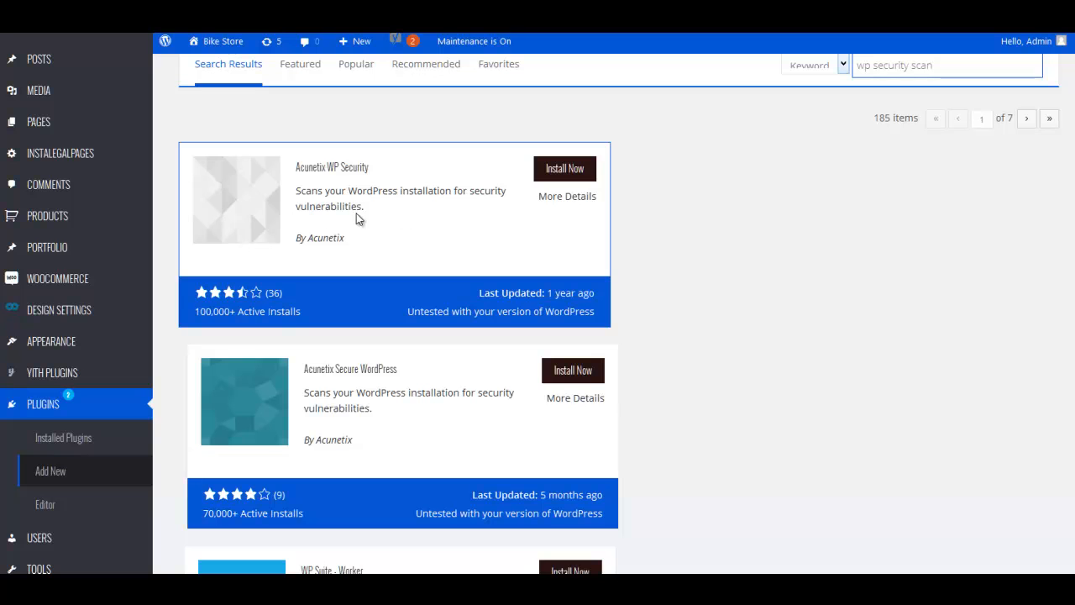
pyautogui.click(775, 293)
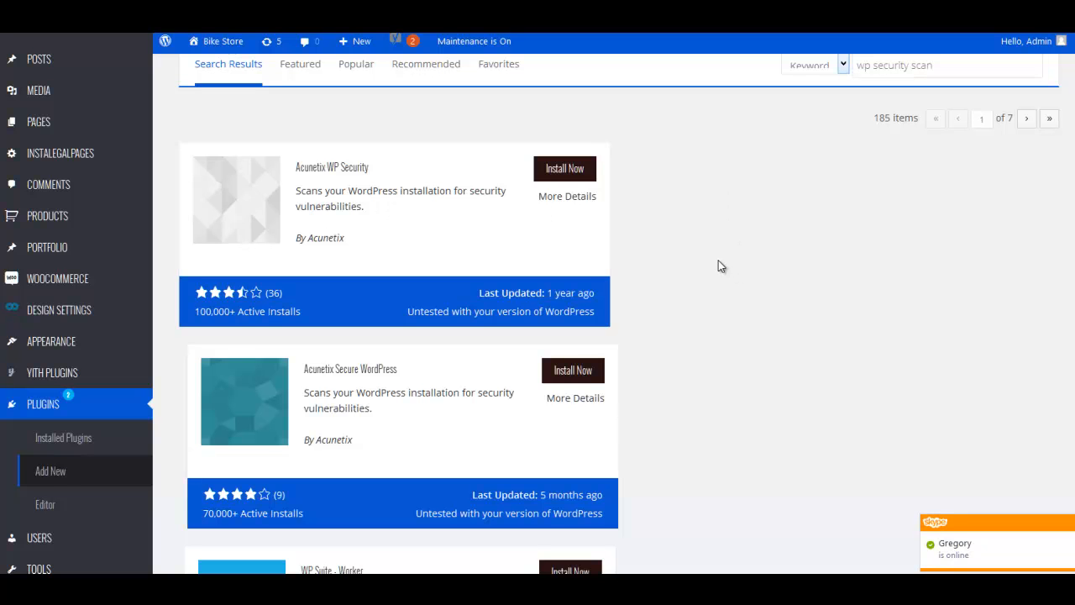
pyautogui.scroll(-2, 717, 263)
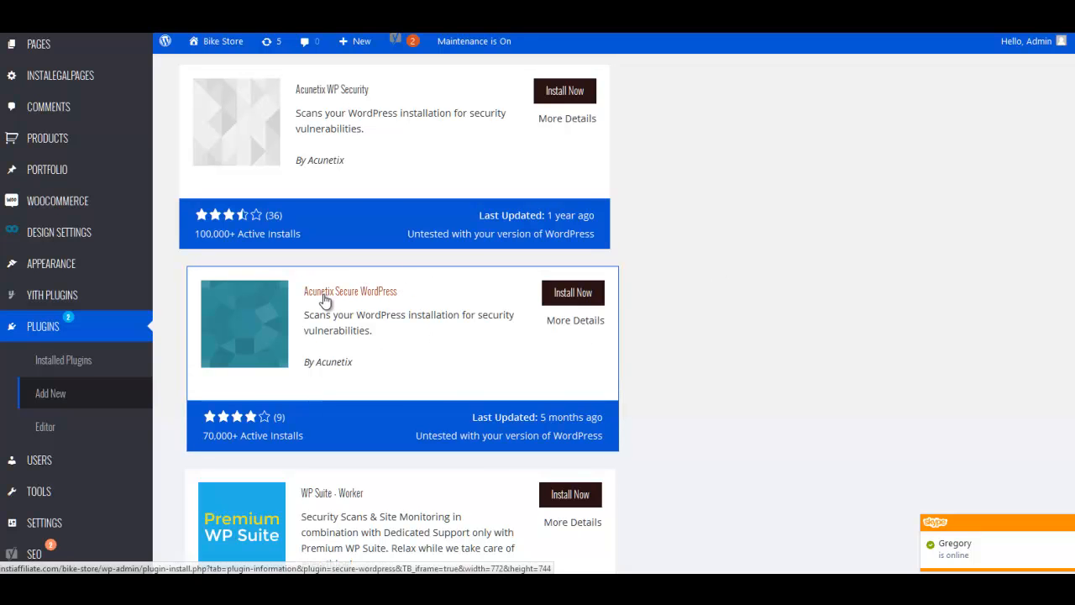
pyautogui.click(576, 295)
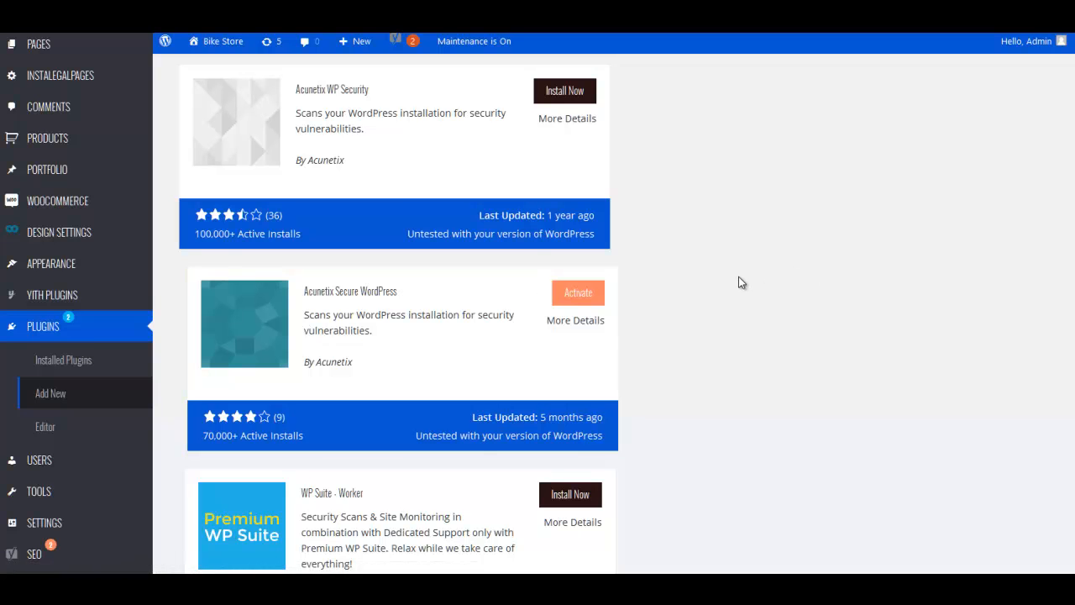
# Search the plugin directory for "security protection" and install the Security-Protection plugin.
pyautogui.scroll(1, 738, 276)
pyautogui.scroll(1, 739, 277)
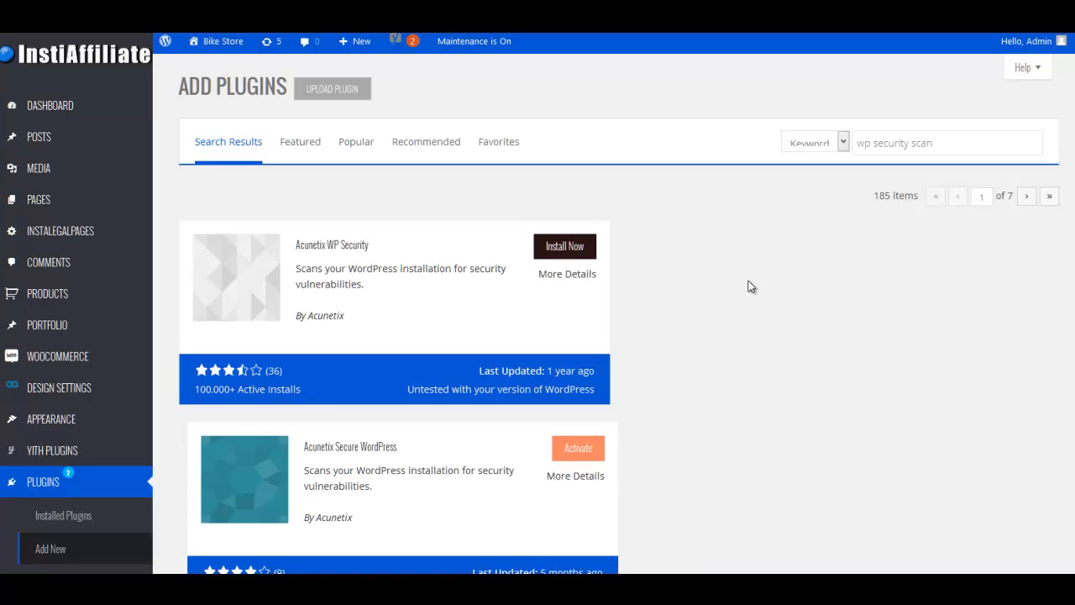
pyautogui.scroll(-2, 750, 286)
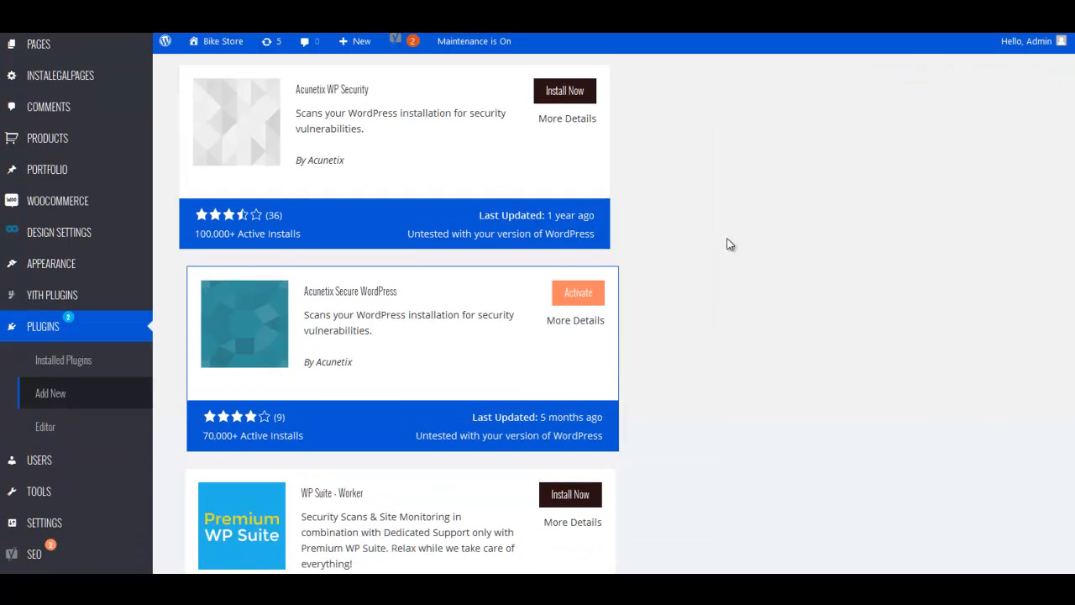
pyautogui.scroll(2, 756, 240)
pyautogui.click(953, 137)
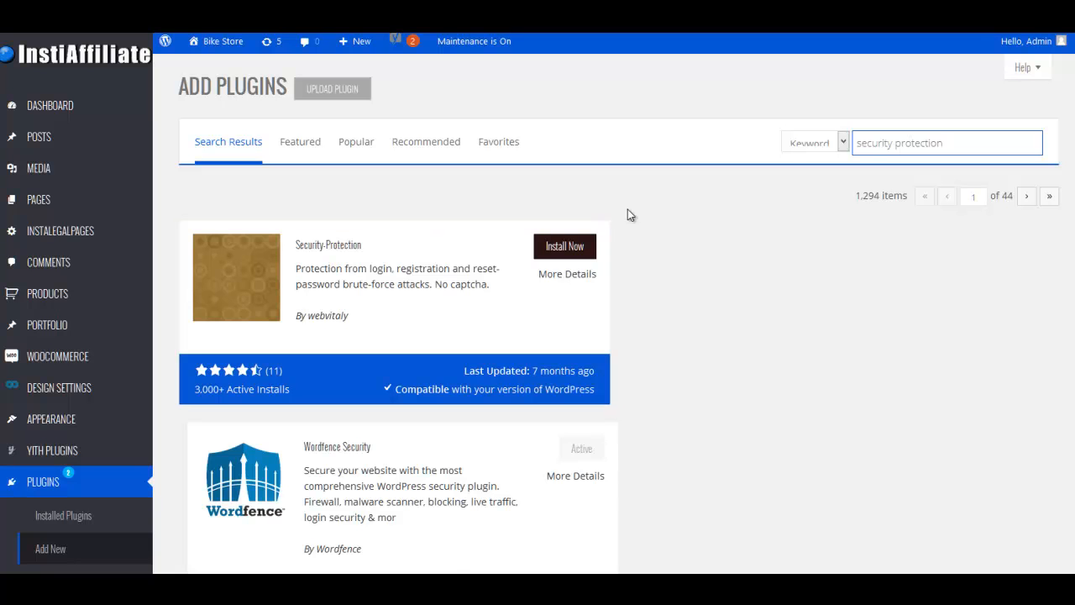
pyautogui.click(564, 247)
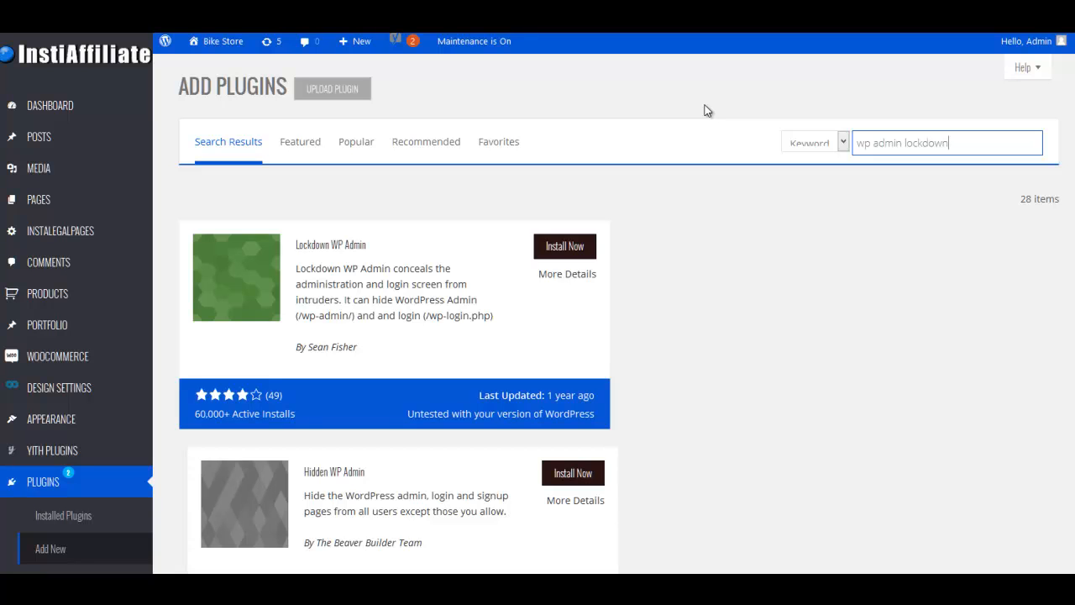
# Install the Lockdown WP Admin plugin from the "wp admin lockdown" search results.
pyautogui.click(574, 247)
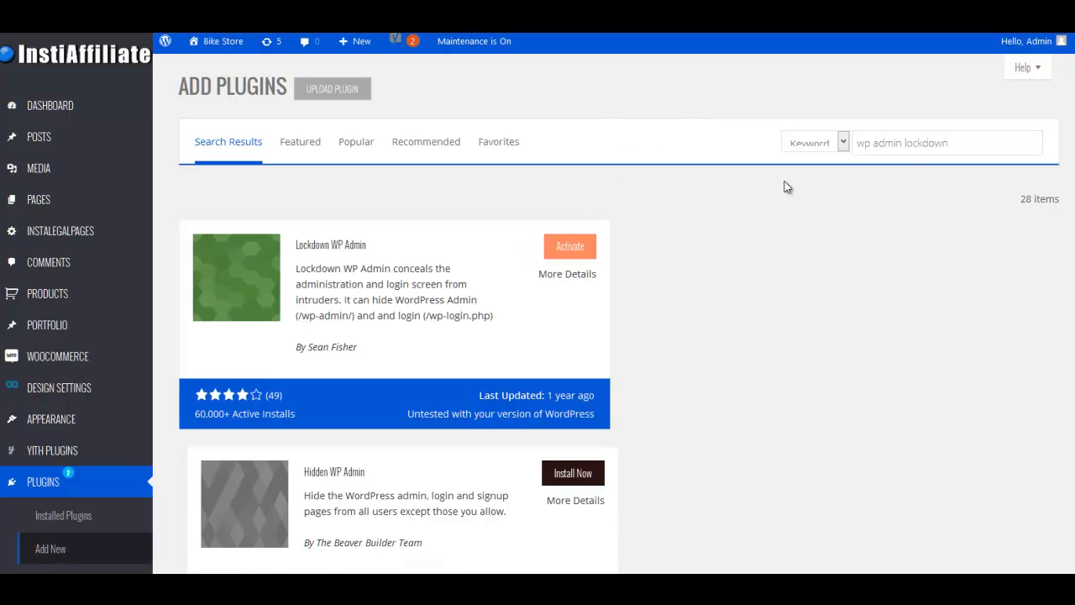
# Search the plugin directory for "stop user enumeration" and "iq block country", and install the Stop User Enumeration and iQ Block Country plugins.
pyautogui.click(952, 149)
pyautogui.click(953, 129)
pyautogui.click(952, 151)
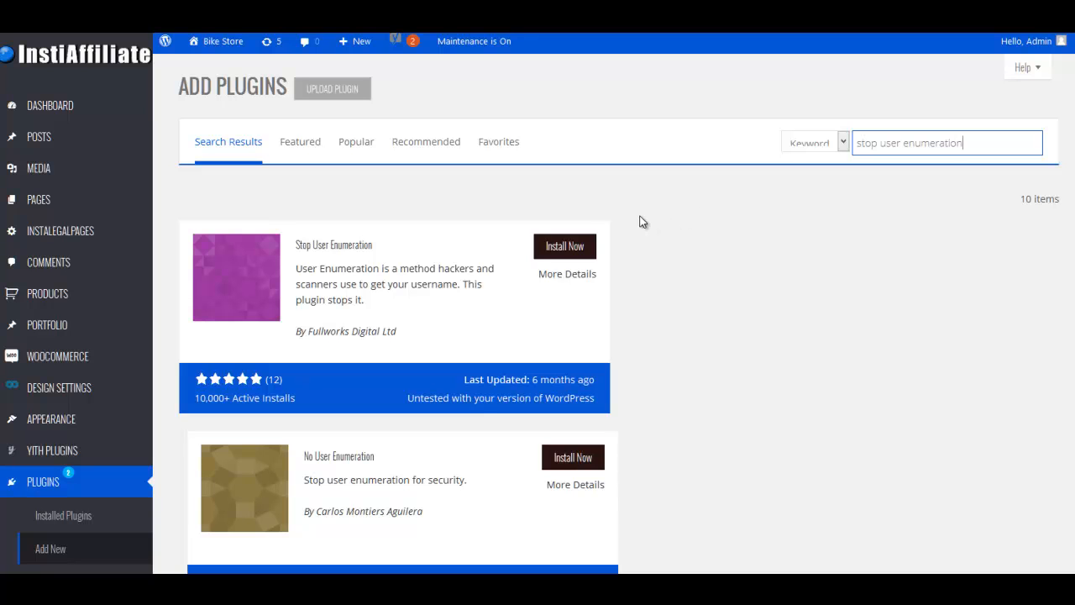
pyautogui.click(565, 246)
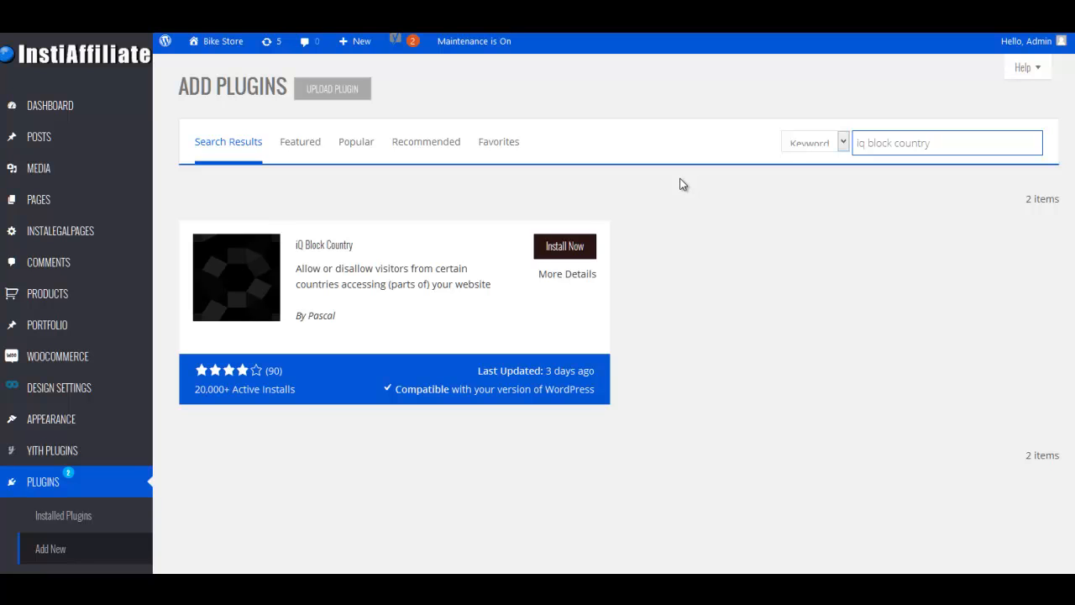
pyautogui.click(573, 250)
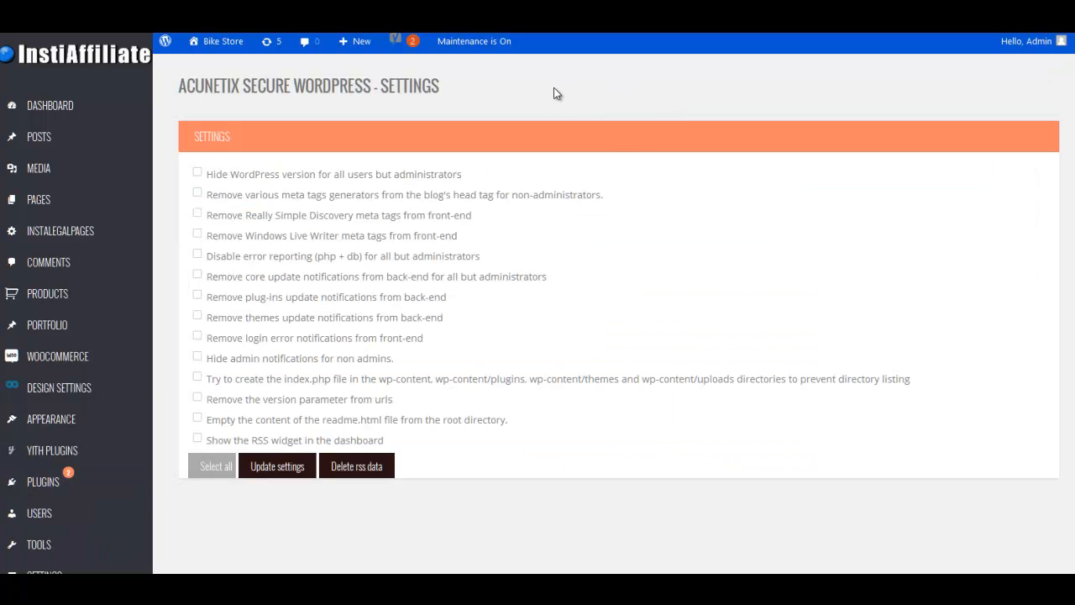
# Open the Settings page of Acunetix Secure WordPress and look over its hardening options.
pyautogui.scroll(-4, 196, 487)
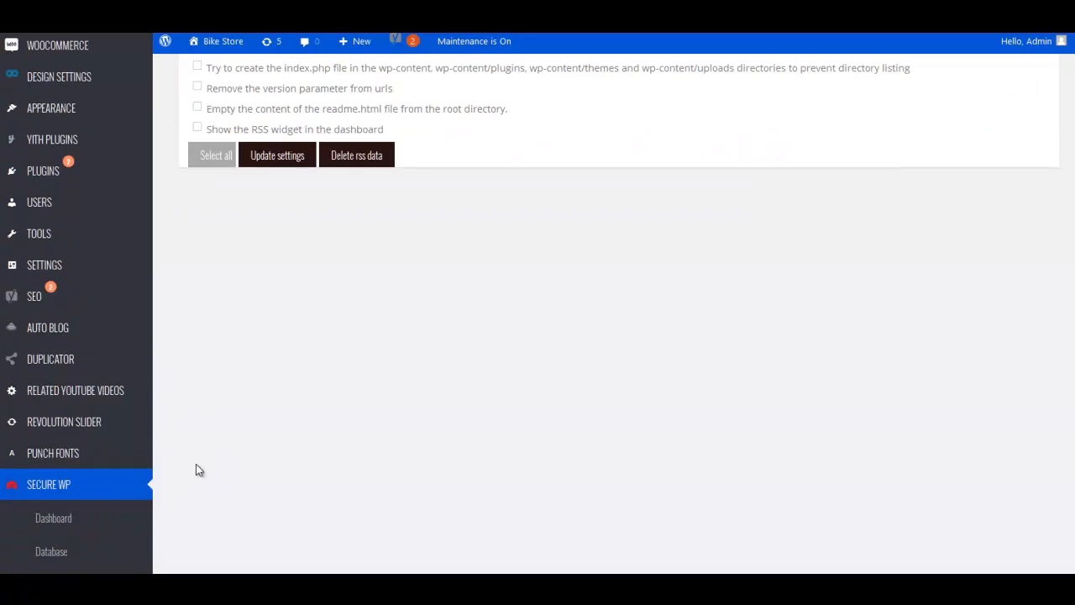
pyautogui.scroll(-1, 45, 500)
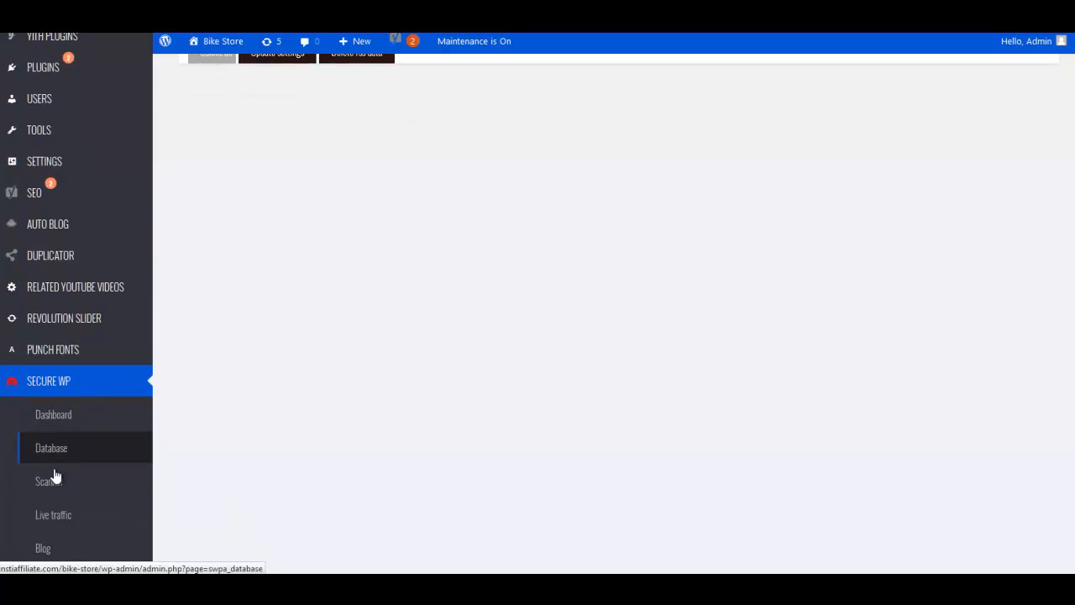
pyautogui.scroll(-1, 56, 479)
pyautogui.scroll(-1, 39, 436)
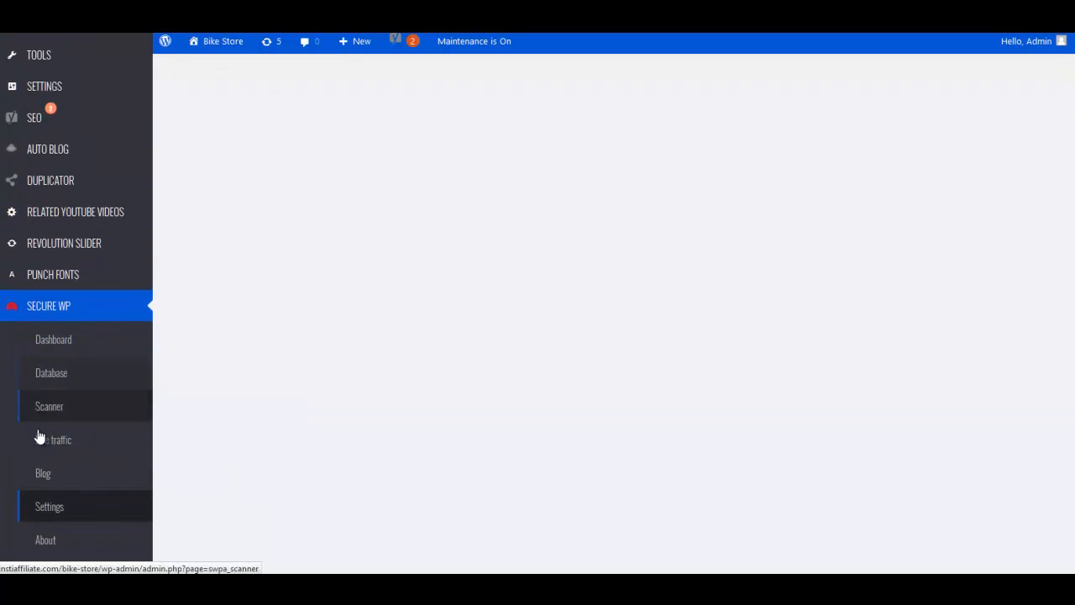
pyautogui.click(48, 461)
pyautogui.scroll(3, 656, 309)
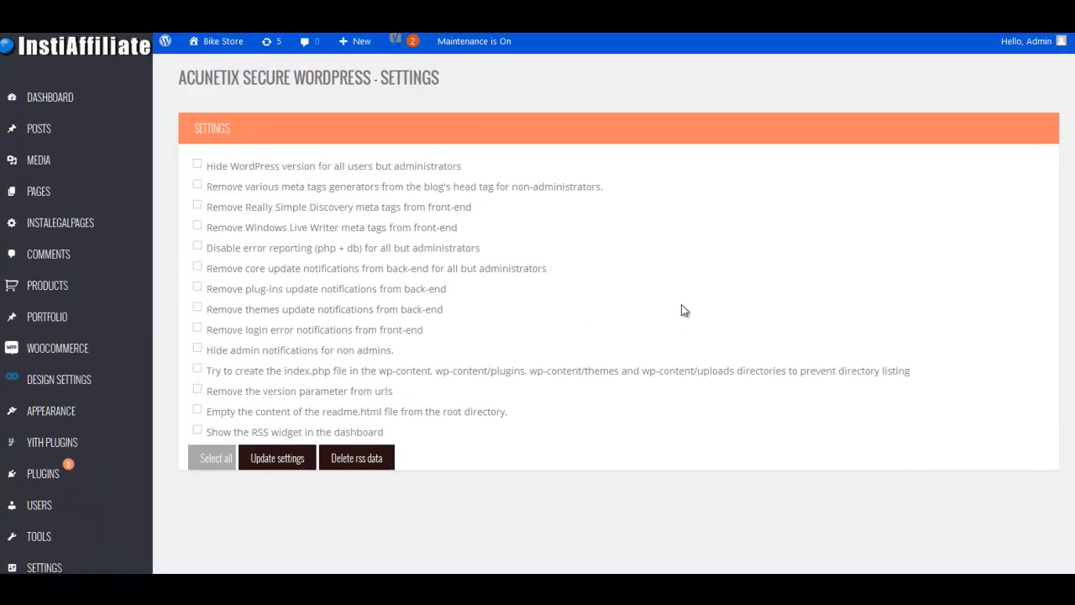
pyautogui.scroll(1, 685, 311)
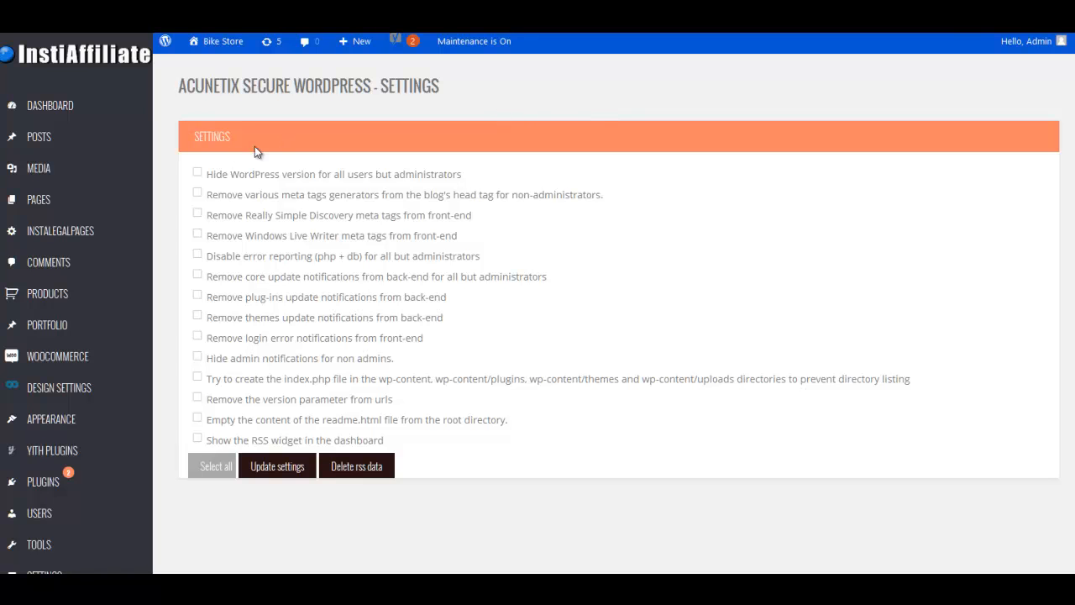
# Enable the Secure WordPress options from hiding the WordPress version through removing the version parameter from URLs, and update the settings.
pyautogui.click(196, 173)
pyautogui.click(199, 216)
pyautogui.click(197, 236)
pyautogui.click(197, 277)
pyautogui.click(197, 297)
pyautogui.click(197, 317)
pyautogui.click(197, 338)
pyautogui.click(197, 359)
pyautogui.click(198, 378)
pyautogui.click(197, 400)
pyautogui.click(282, 472)
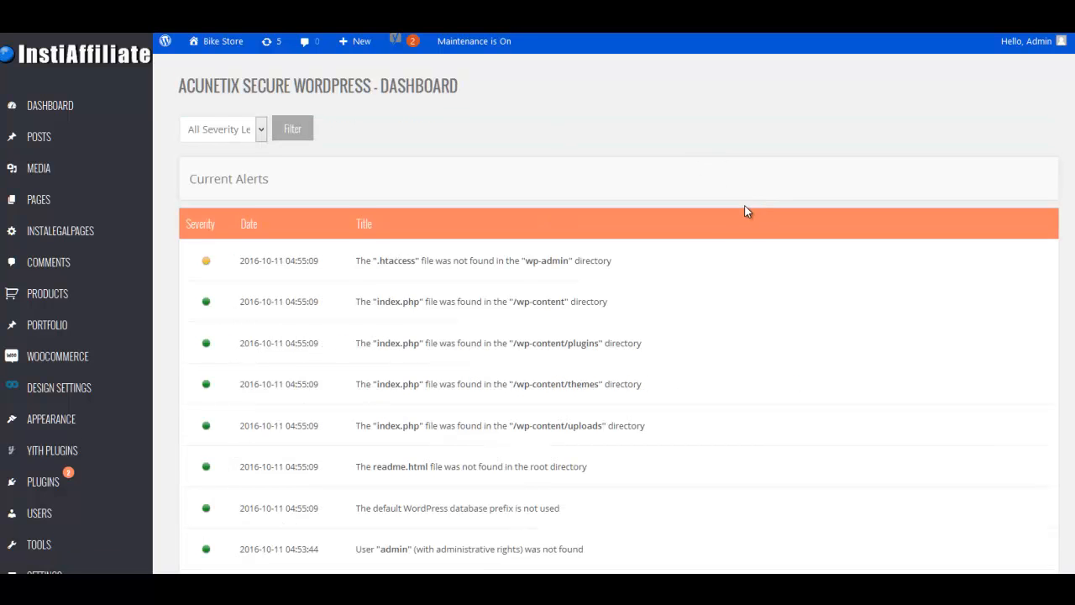
# Examine the current alerts and their severity on the Acunetix Secure WordPress dashboard.
pyautogui.scroll(-1, 747, 208)
pyautogui.scroll(-5, 554, 300)
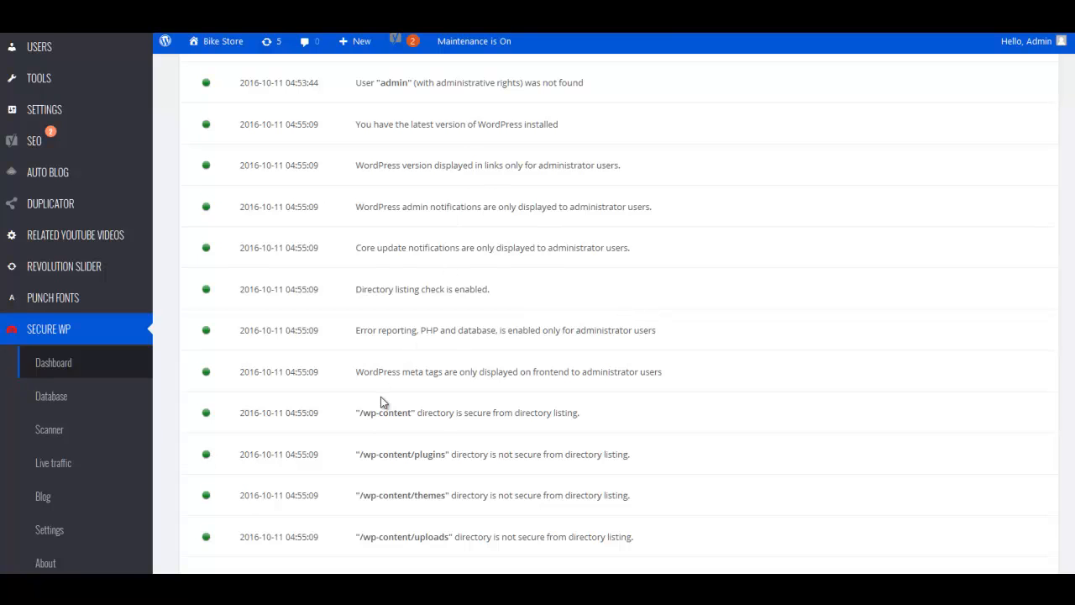
pyautogui.scroll(-5, 339, 277)
pyautogui.scroll(8, 378, 282)
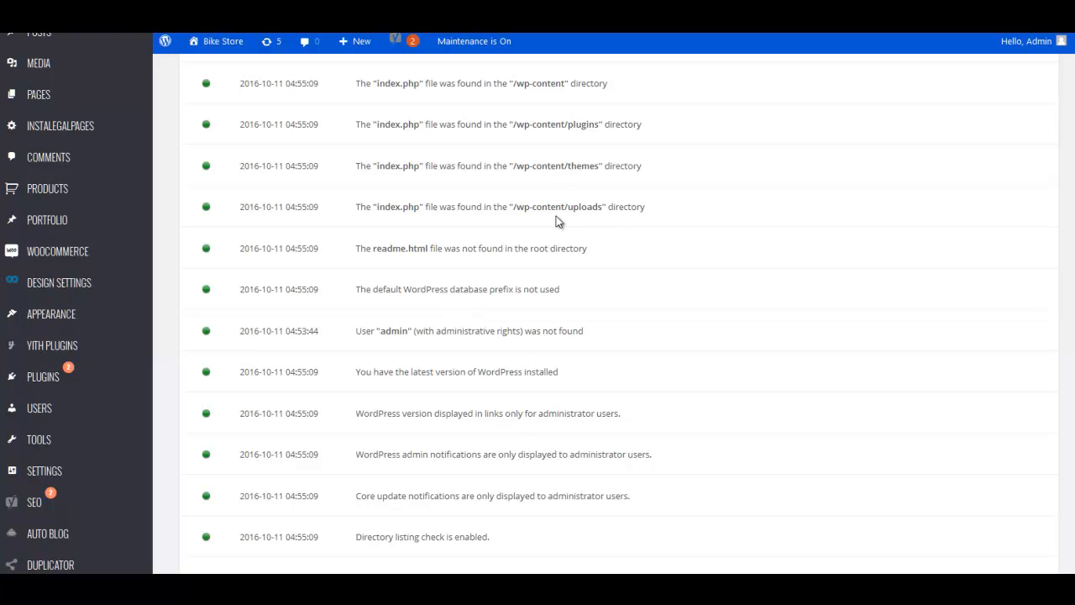
pyautogui.scroll(1, 556, 218)
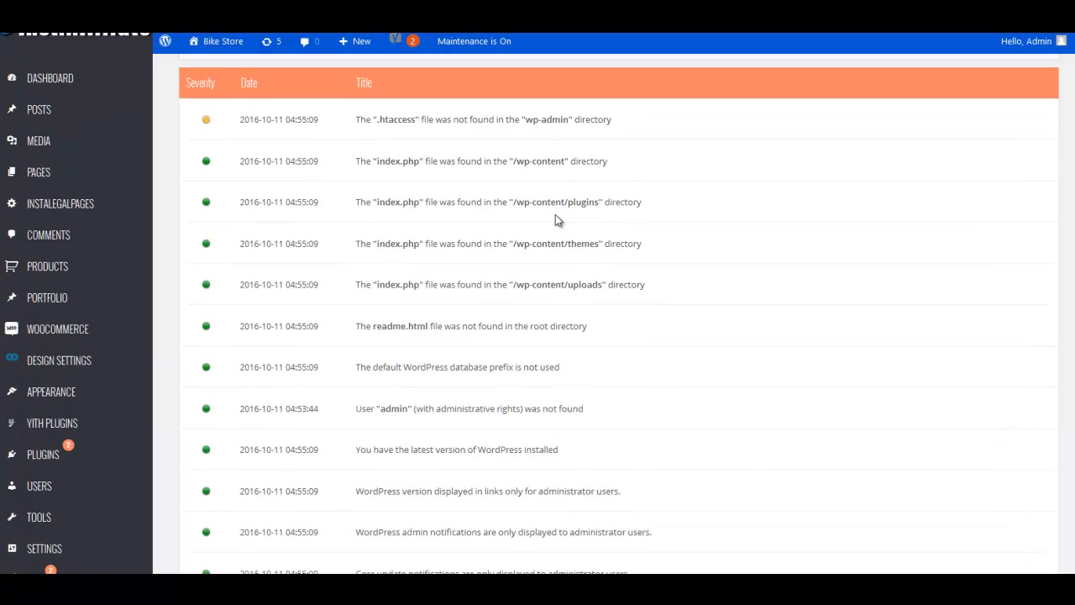
pyautogui.scroll(-3, 505, 263)
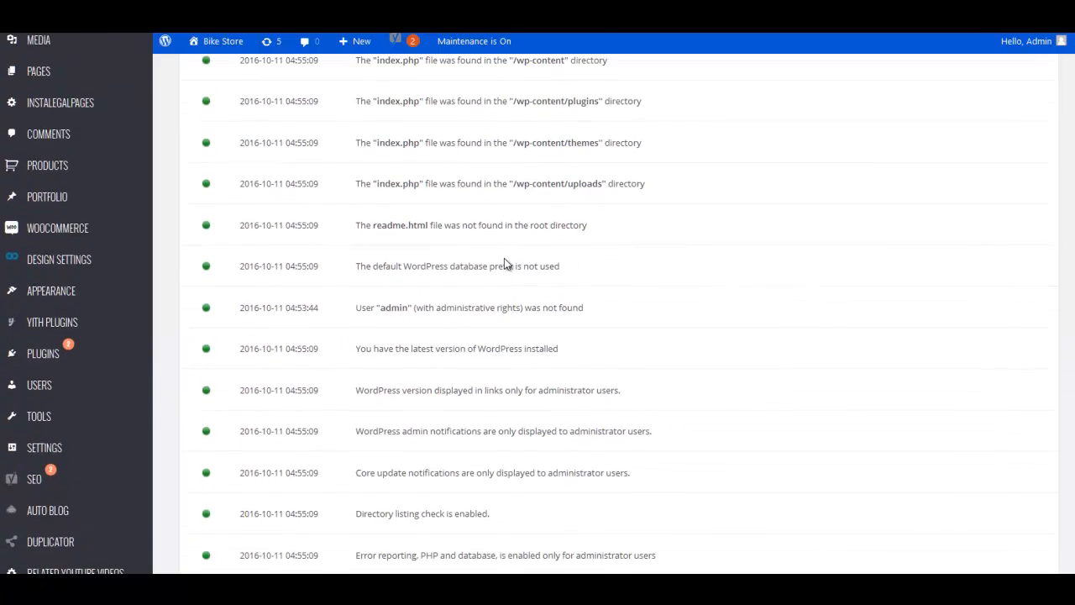
pyautogui.scroll(2, 504, 257)
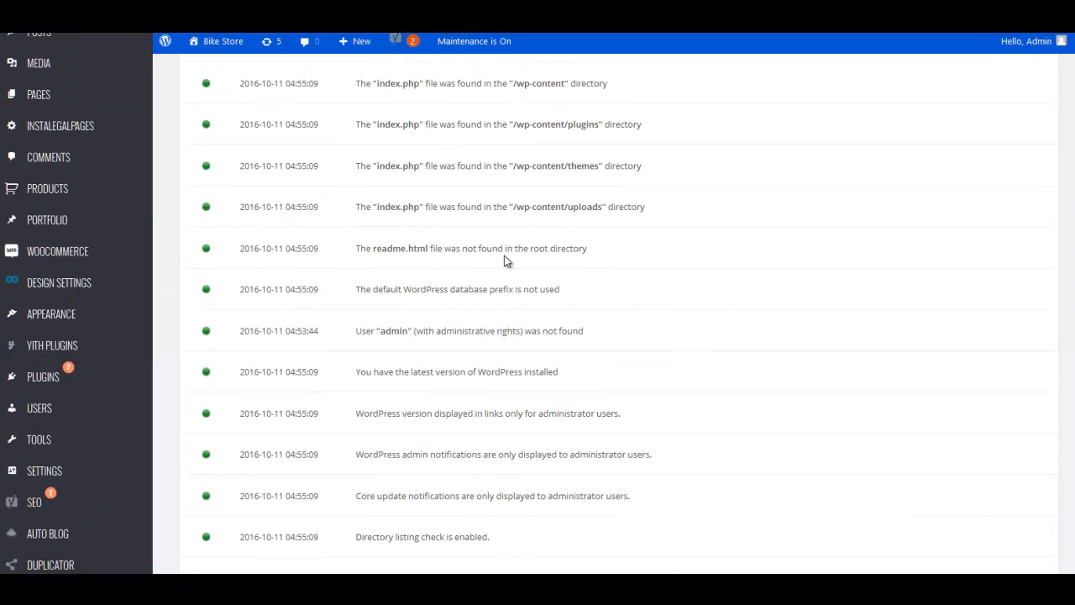
pyautogui.scroll(-1, 504, 257)
pyautogui.scroll(4, 504, 256)
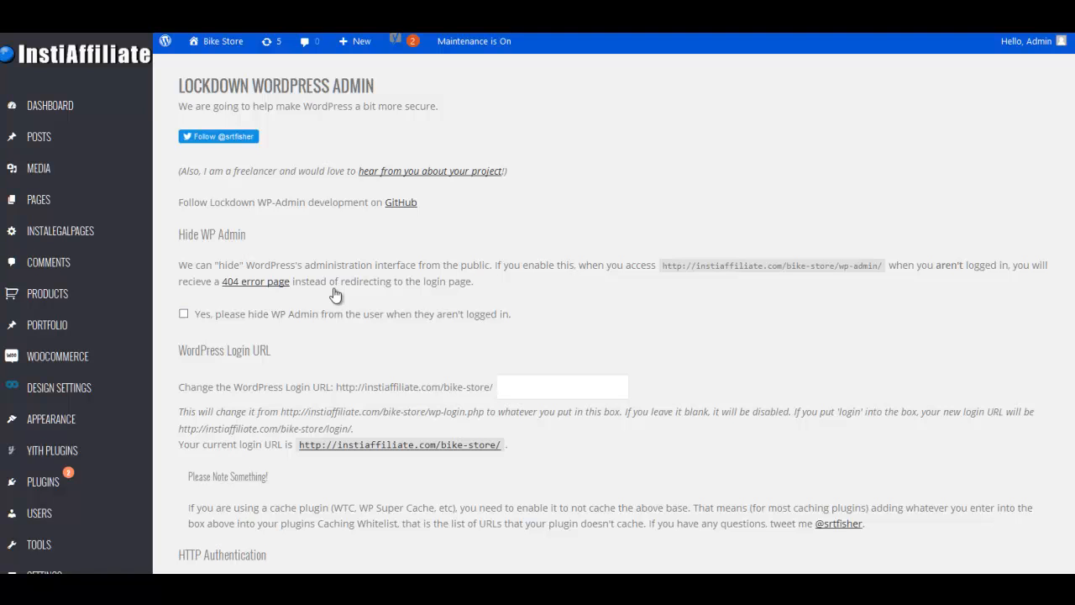
# In Lockdown WP Admin, hide WP Admin from users who aren't logged in, enter a custom WordPress login URL, and save the options.
pyautogui.click(183, 314)
pyautogui.scroll(-1, 690, 220)
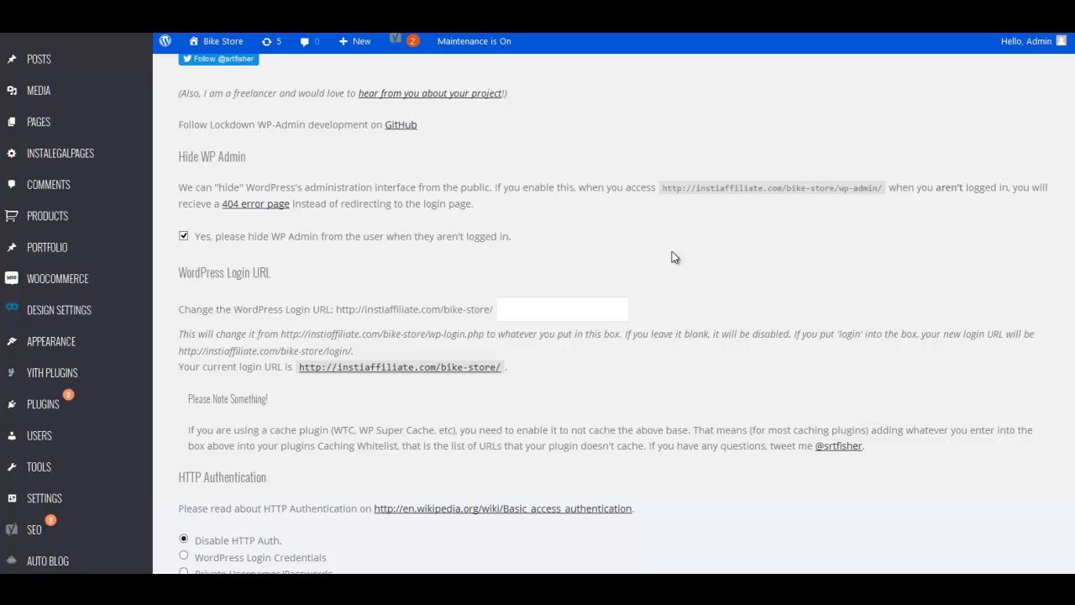
pyautogui.click(547, 308)
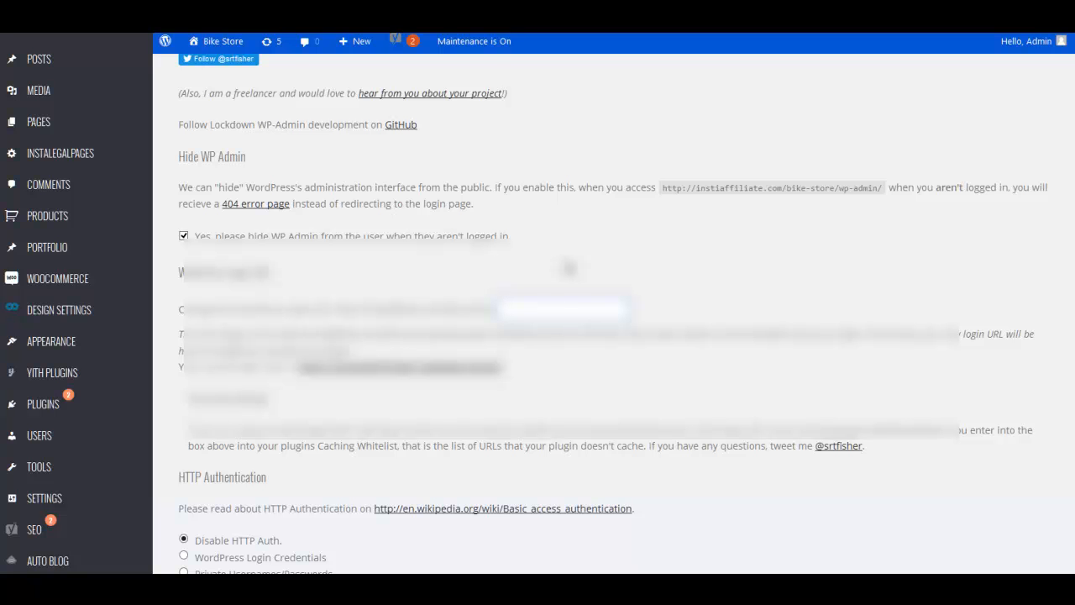
pyautogui.scroll(-4, 569, 268)
pyautogui.click(209, 300)
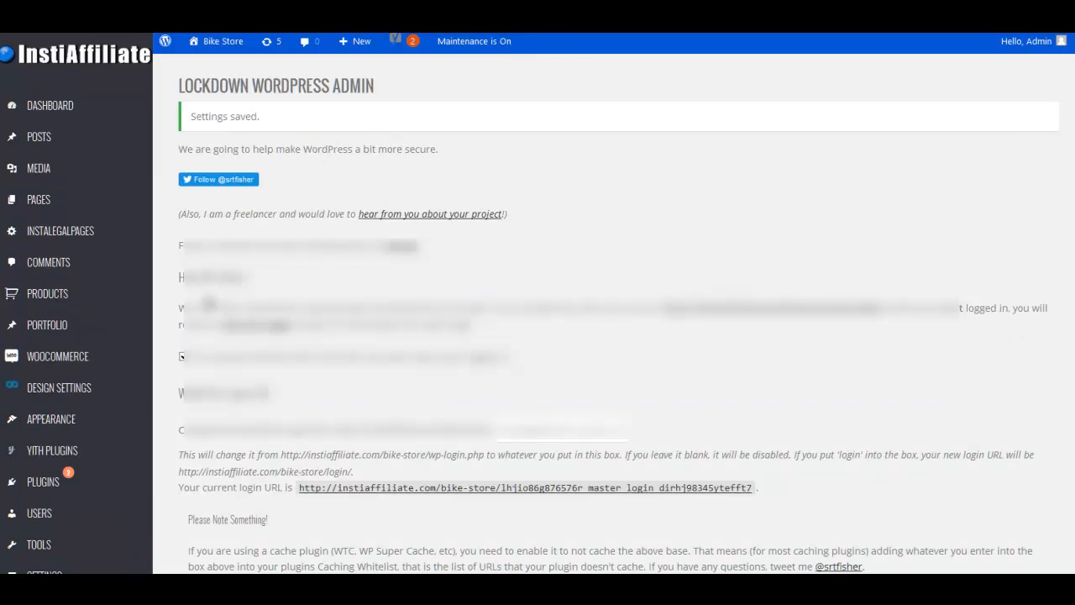
# Copy the address of the current login URL from the Lockdown WordPress Admin settings.
pyautogui.scroll(-2, 208, 302)
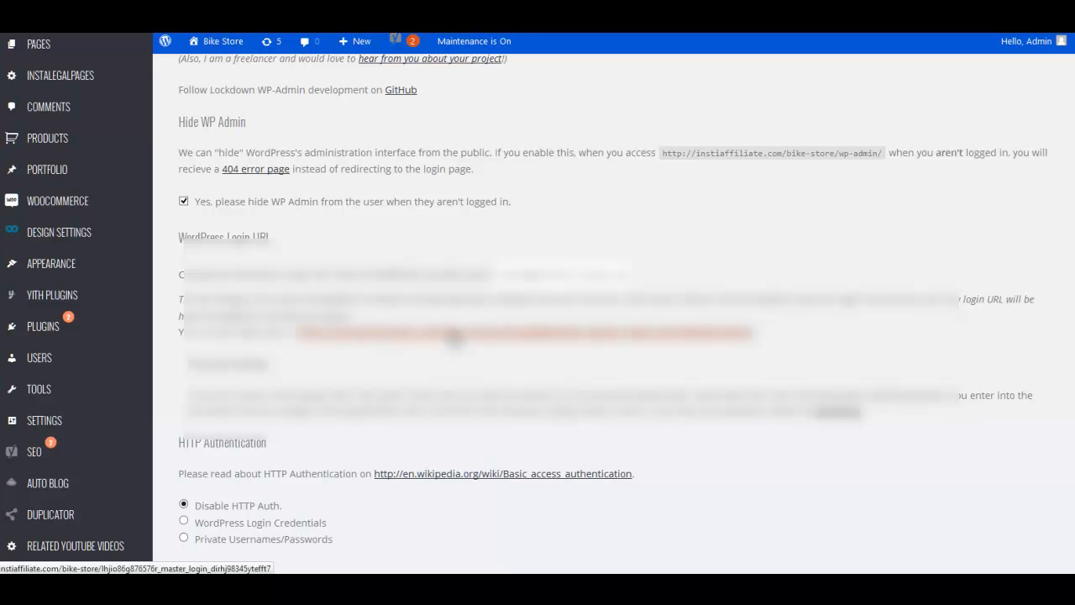
pyautogui.rightClick(453, 337)
pyautogui.click(510, 441)
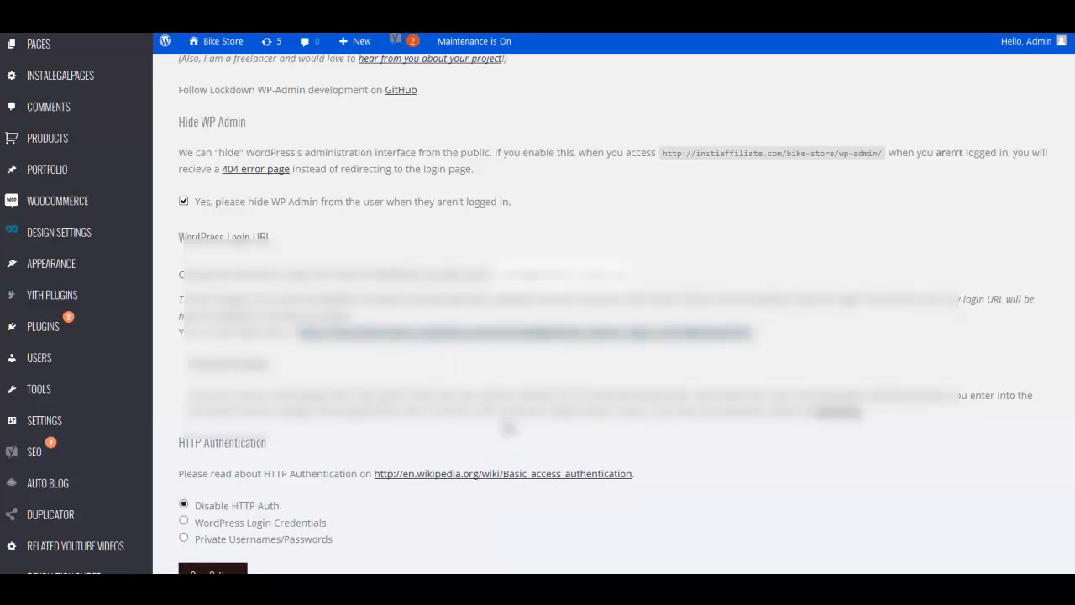
# Update the list of URLs whose visitors' IPs are immediately blocked in Wordfence's Other Options, and save the options.
pyautogui.scroll(-5, 432, 377)
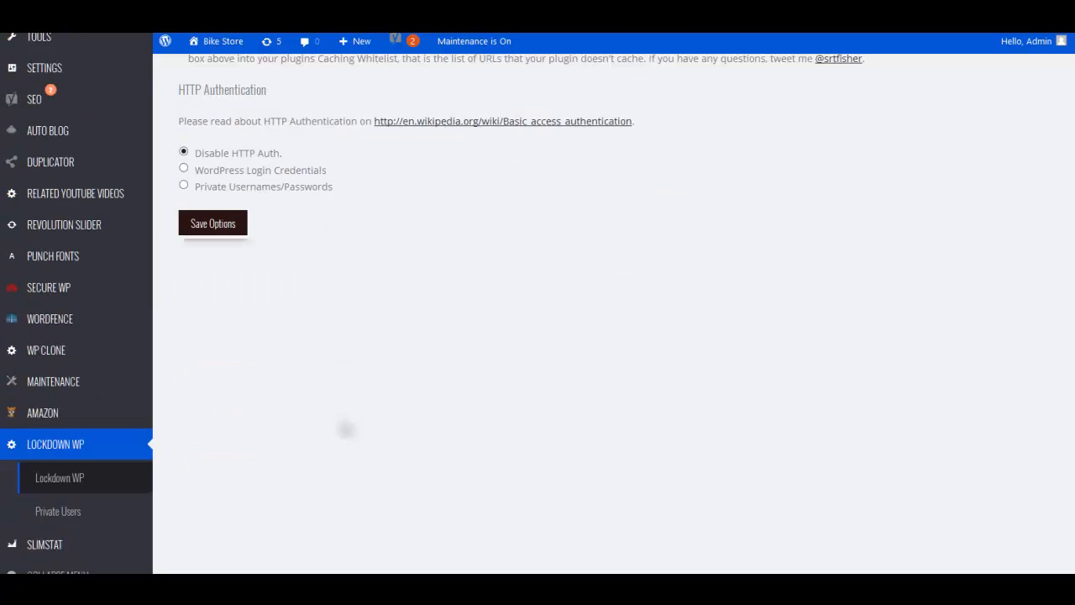
pyautogui.moveTo(62, 297)
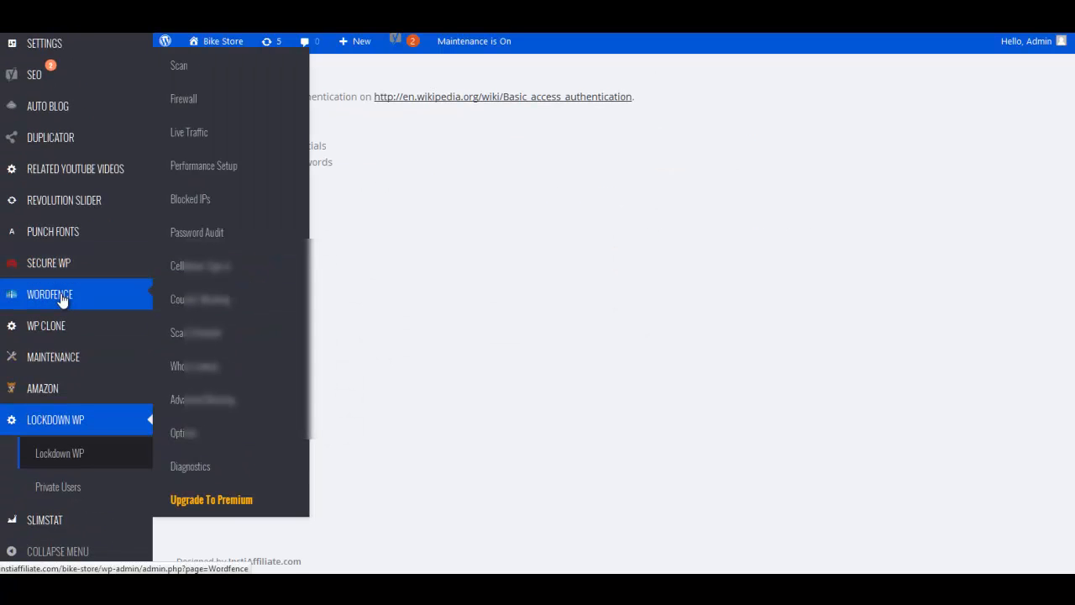
pyautogui.click(192, 434)
pyautogui.scroll(-6, 172, 458)
pyautogui.scroll(-12, 166, 469)
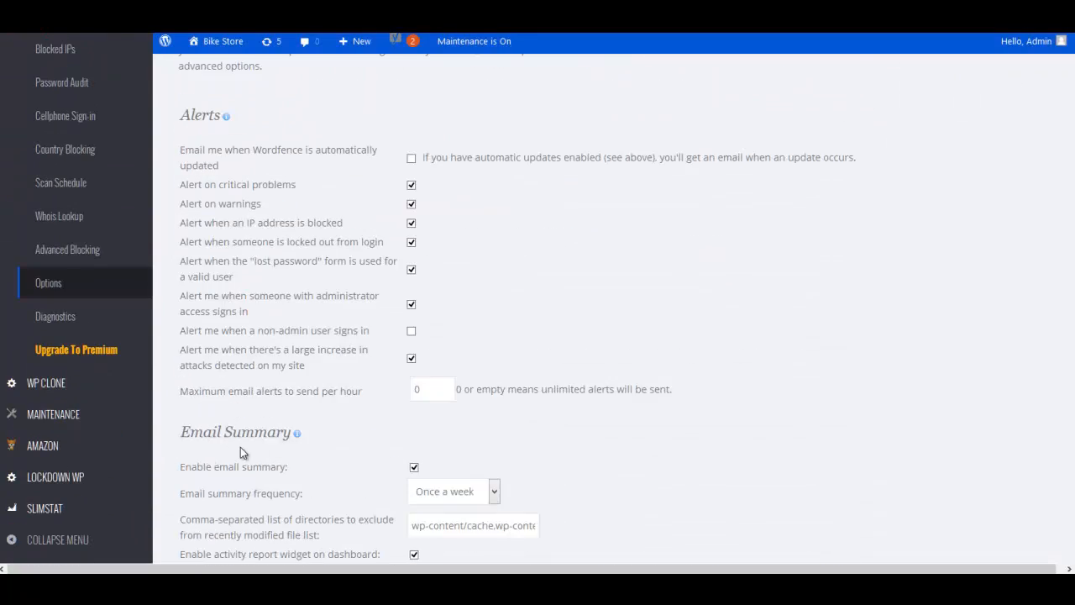
pyautogui.scroll(-12, 234, 440)
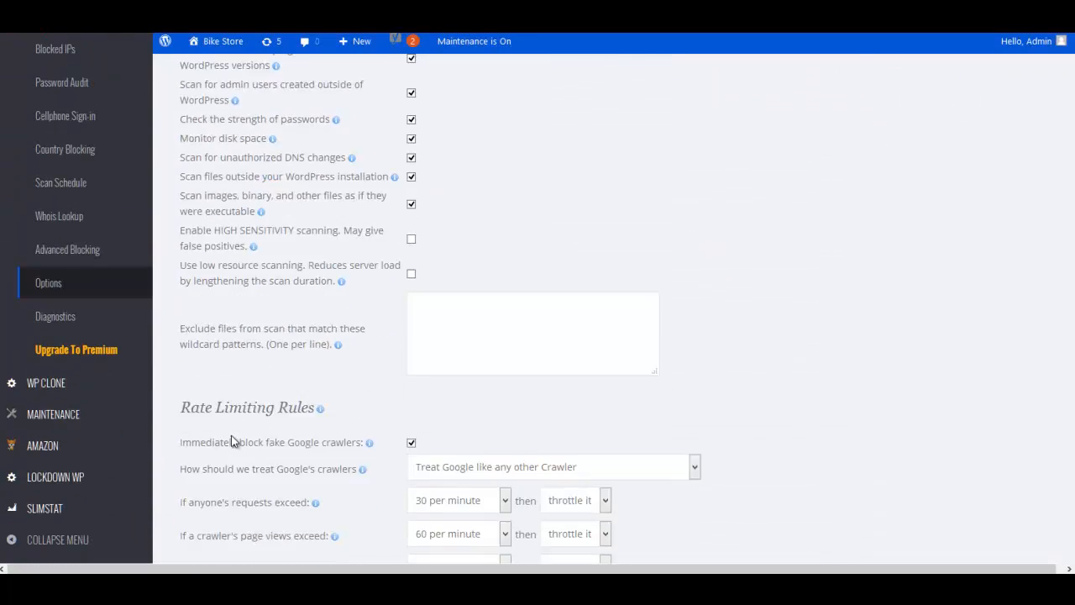
pyautogui.scroll(-5, 234, 437)
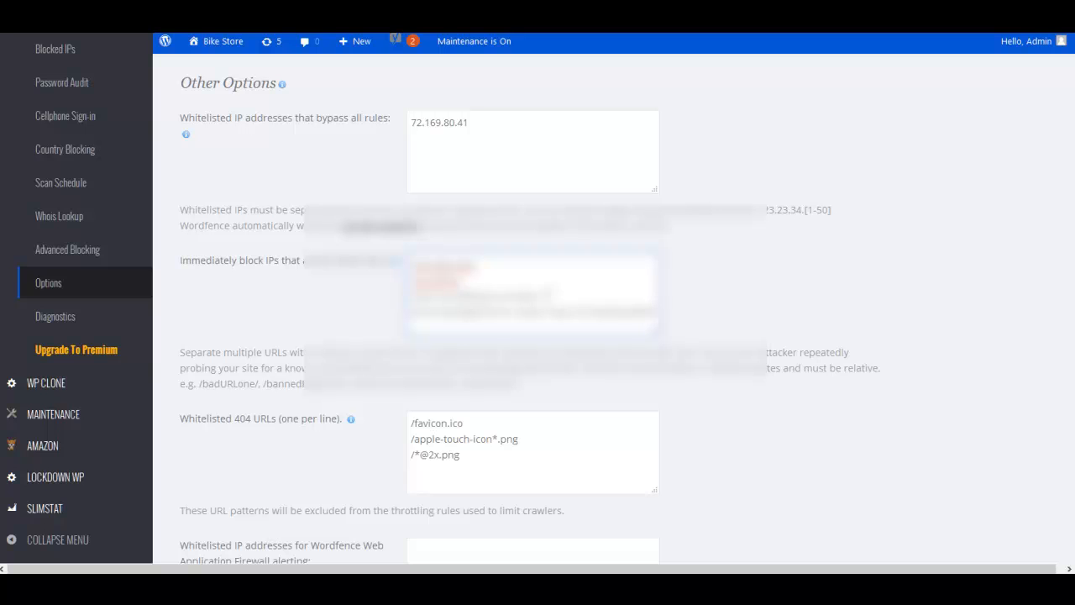
pyautogui.scroll(-1, 800, 279)
pyautogui.scroll(-10, 805, 275)
pyautogui.click(214, 491)
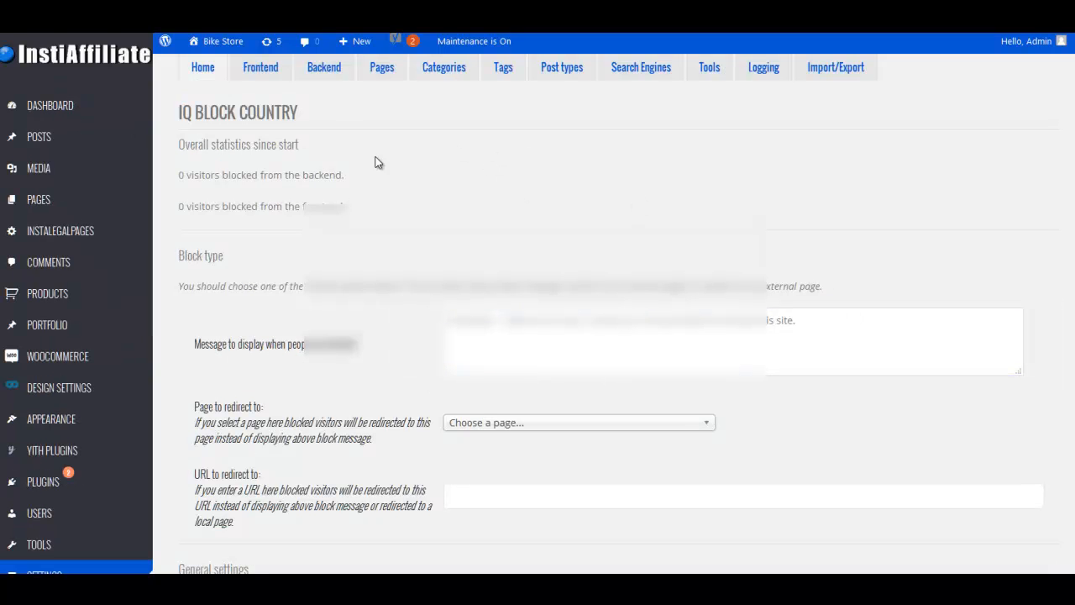
# In iQ Block Country's backend options, select United States, invert the selection so only that country is allowed, and save the changes.
pyautogui.scroll(-3, 375, 163)
pyautogui.scroll(-5, 59, 484)
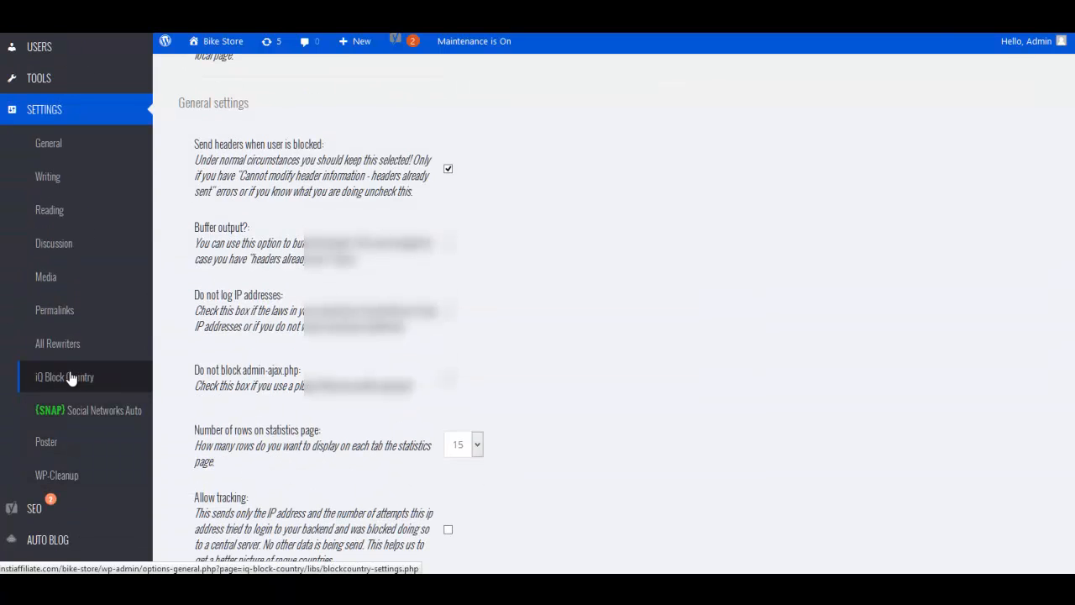
pyautogui.scroll(8, 511, 332)
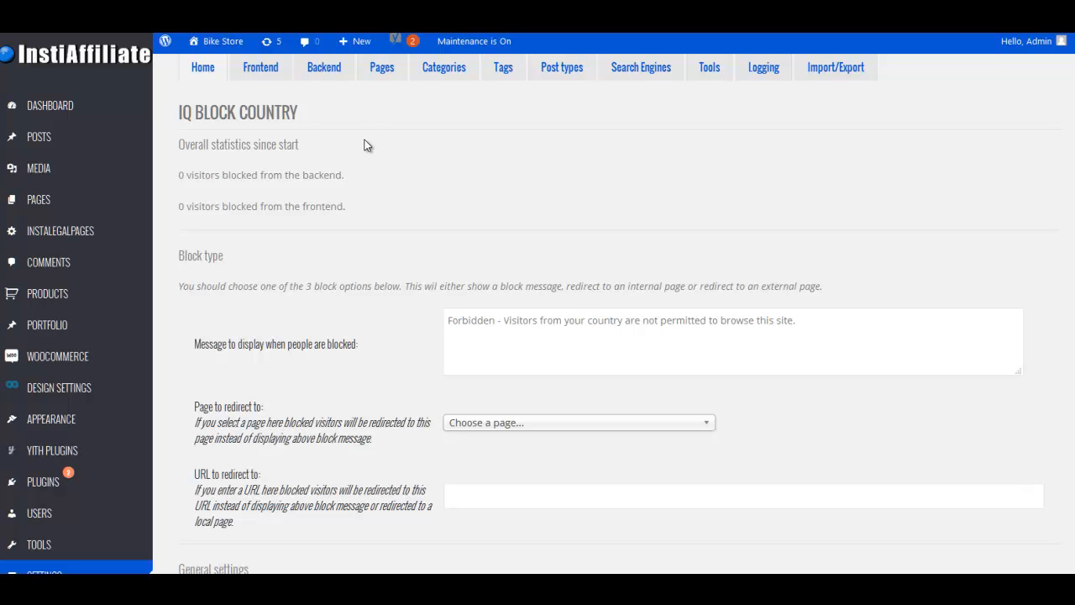
pyautogui.click(313, 74)
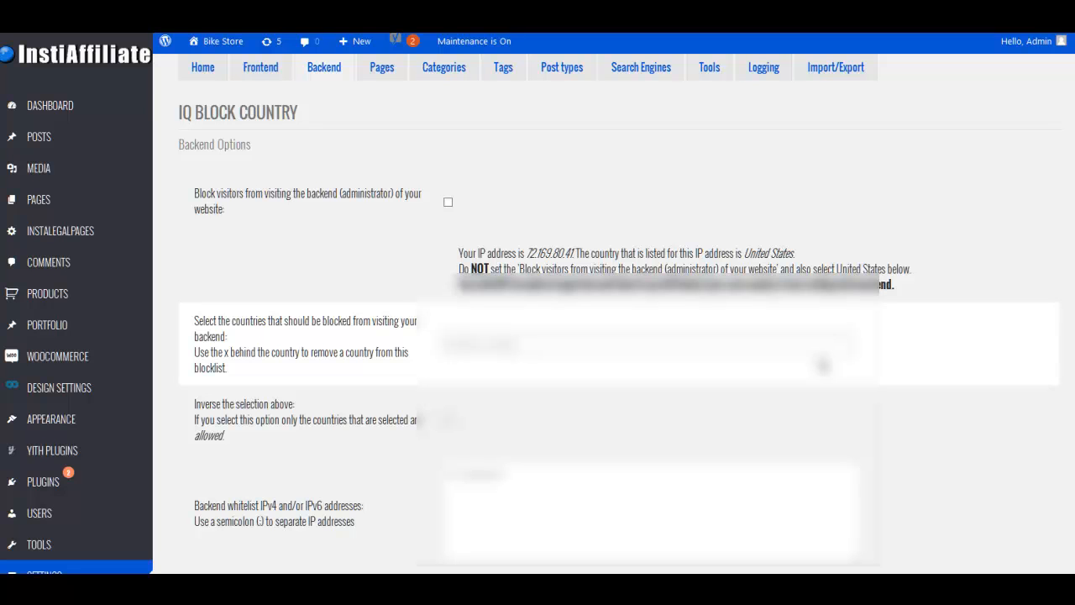
pyautogui.click(815, 344)
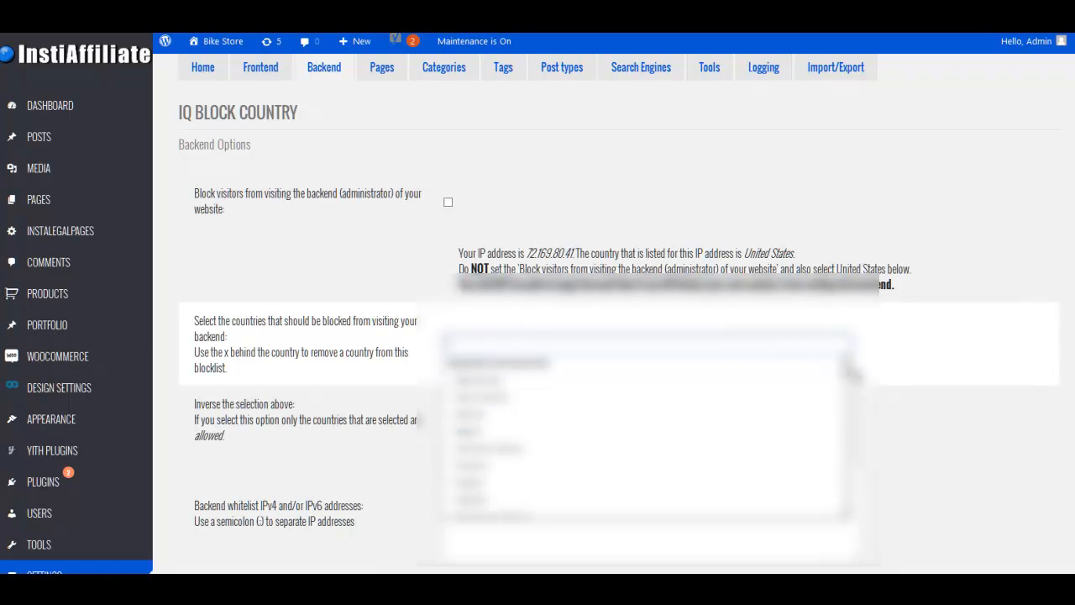
pyautogui.moveTo(846, 372); pyautogui.dragTo(847, 488)
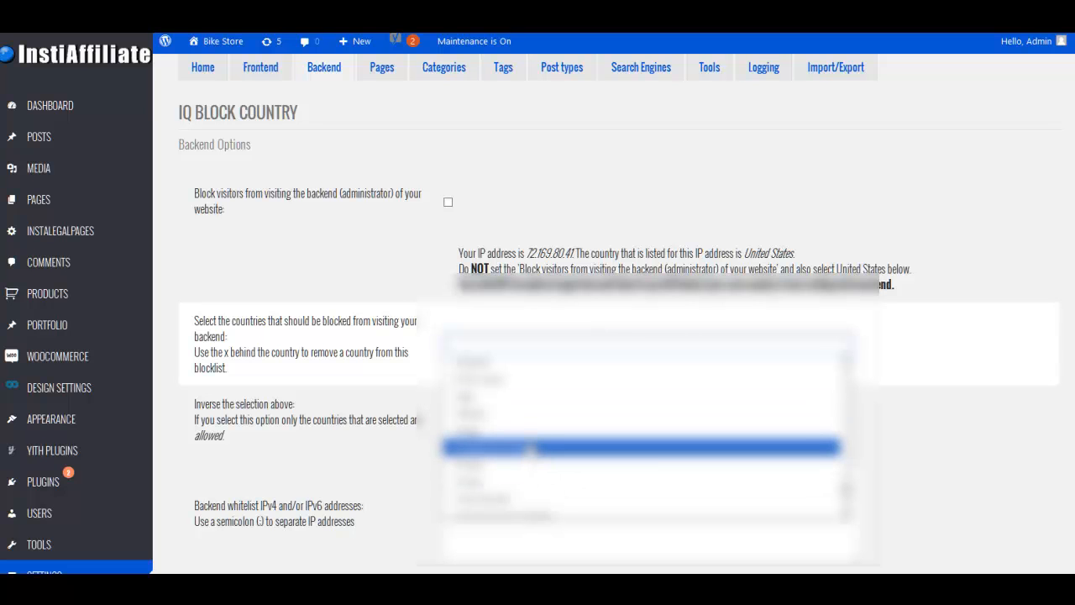
pyautogui.scroll(-4, 530, 449)
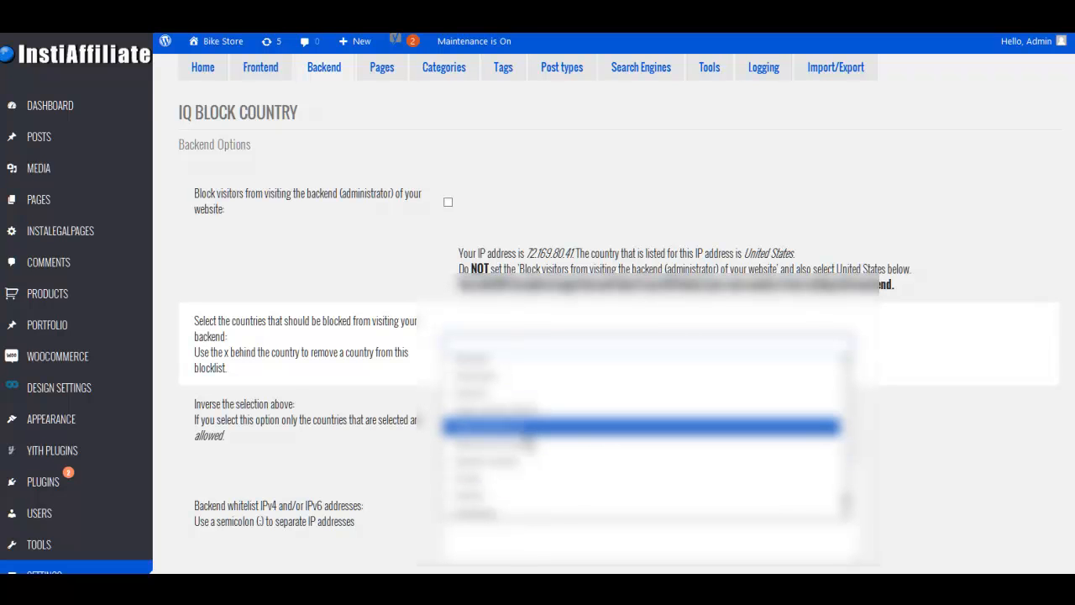
pyautogui.scroll(1, 527, 441)
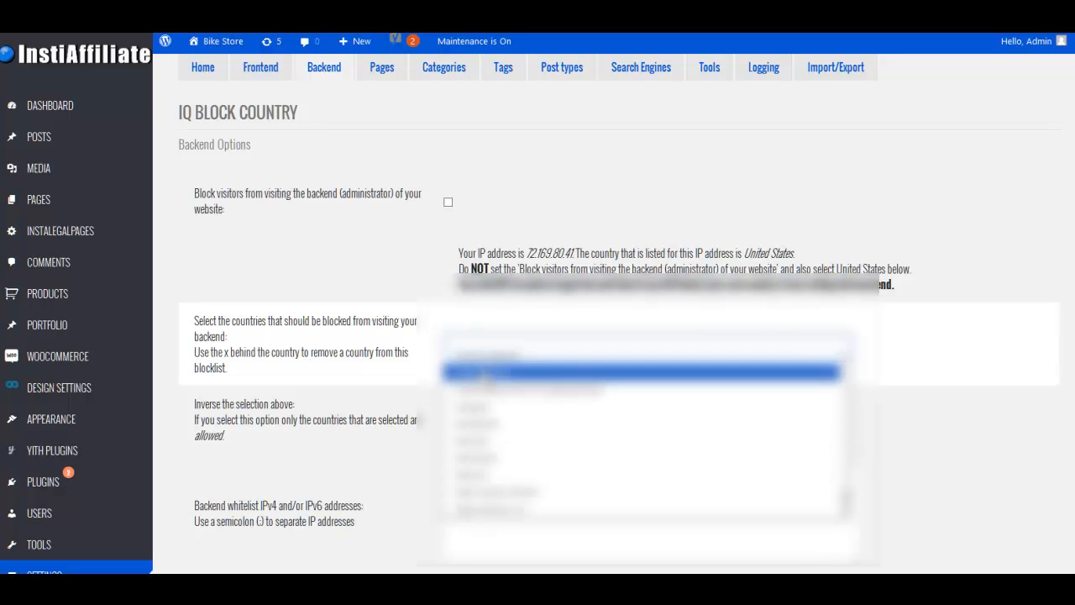
pyautogui.click(486, 376)
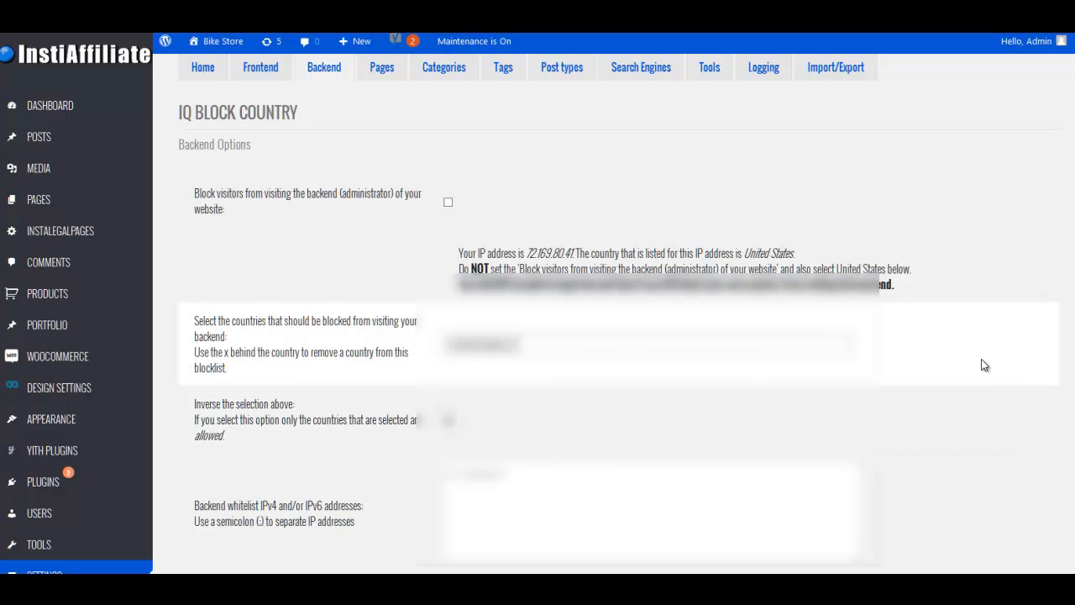
pyautogui.scroll(-3, 985, 365)
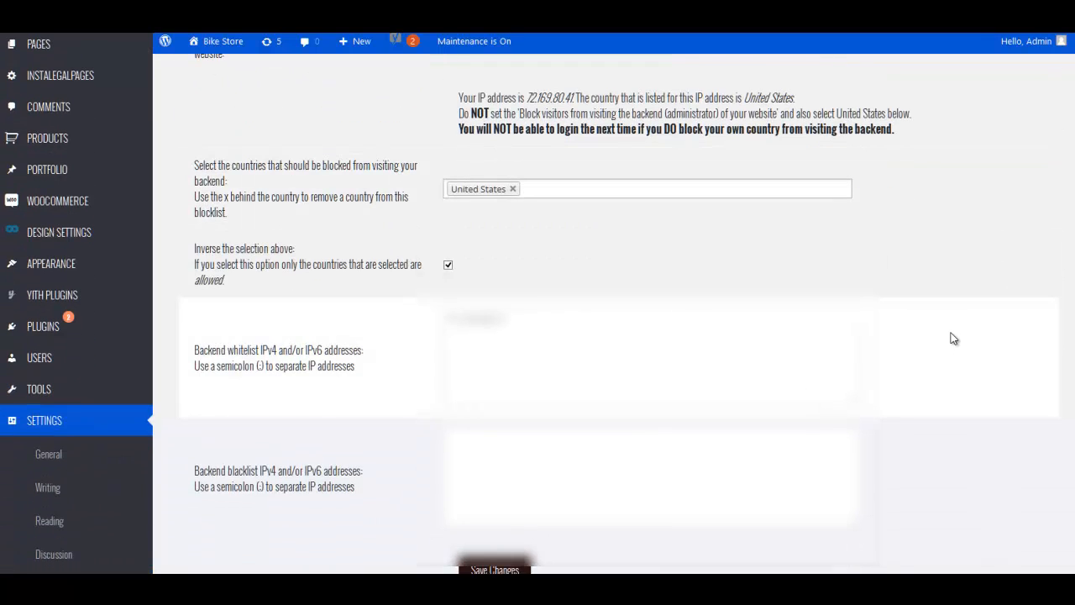
pyautogui.click(687, 359)
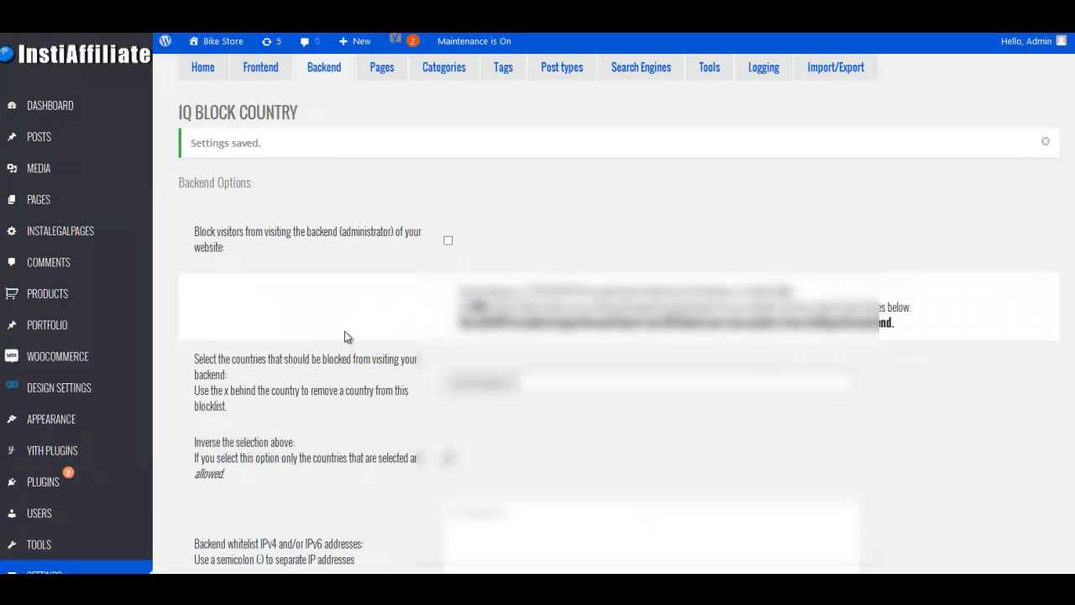
# Open Wordfence's Live Traffic and examine the site's real-time activity across all hits.
pyautogui.scroll(-3, 344, 331)
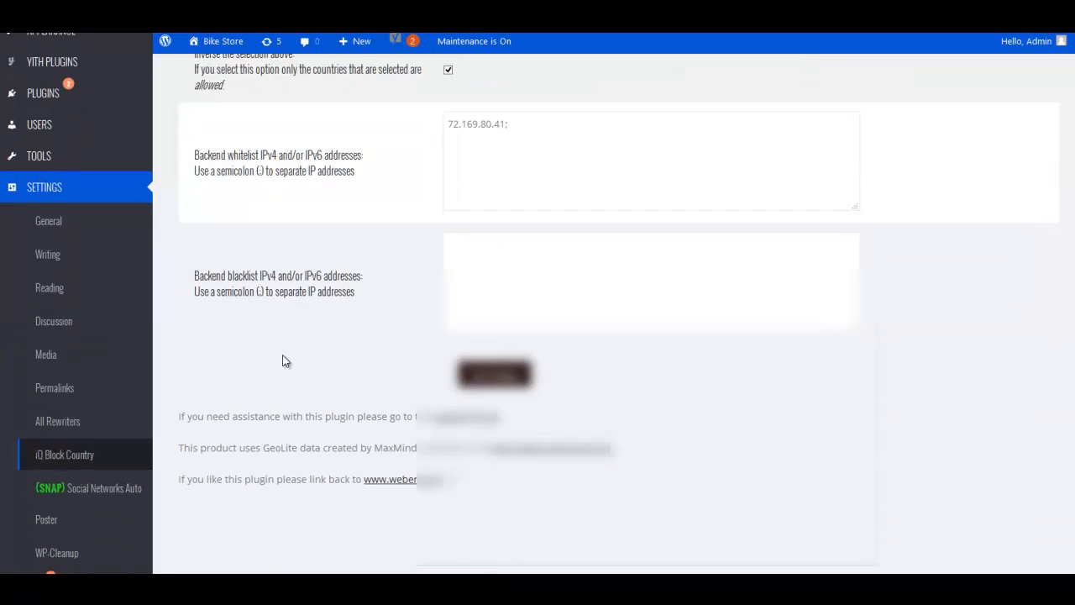
pyautogui.scroll(-4, 283, 354)
pyautogui.scroll(-2, 277, 351)
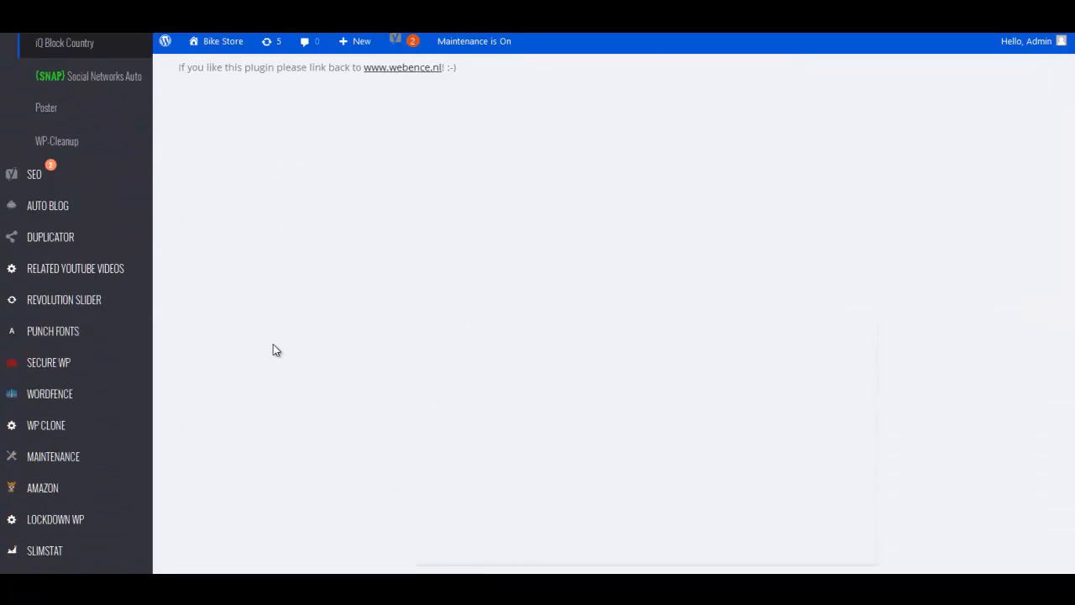
pyautogui.moveTo(48, 370)
pyautogui.click(201, 142)
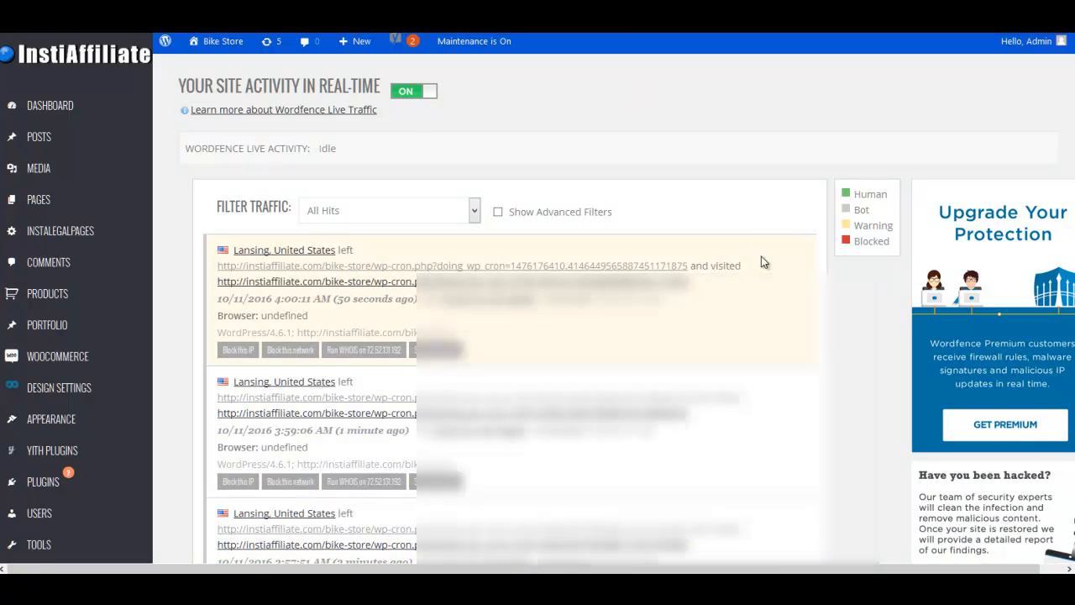
pyautogui.scroll(-5, 762, 263)
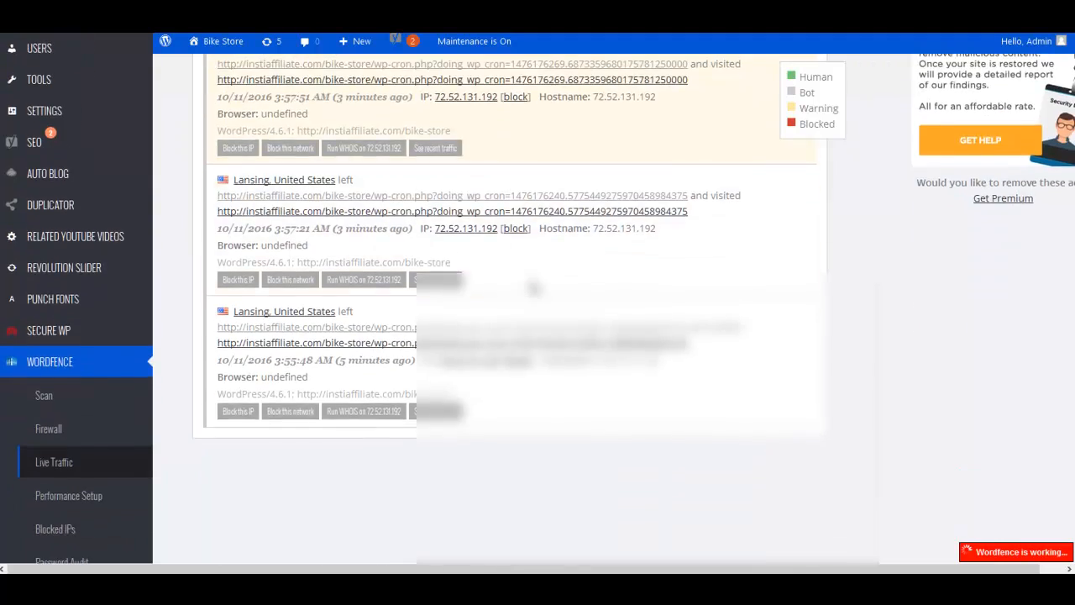
pyautogui.scroll(-2, 532, 288)
pyautogui.scroll(6, 679, 265)
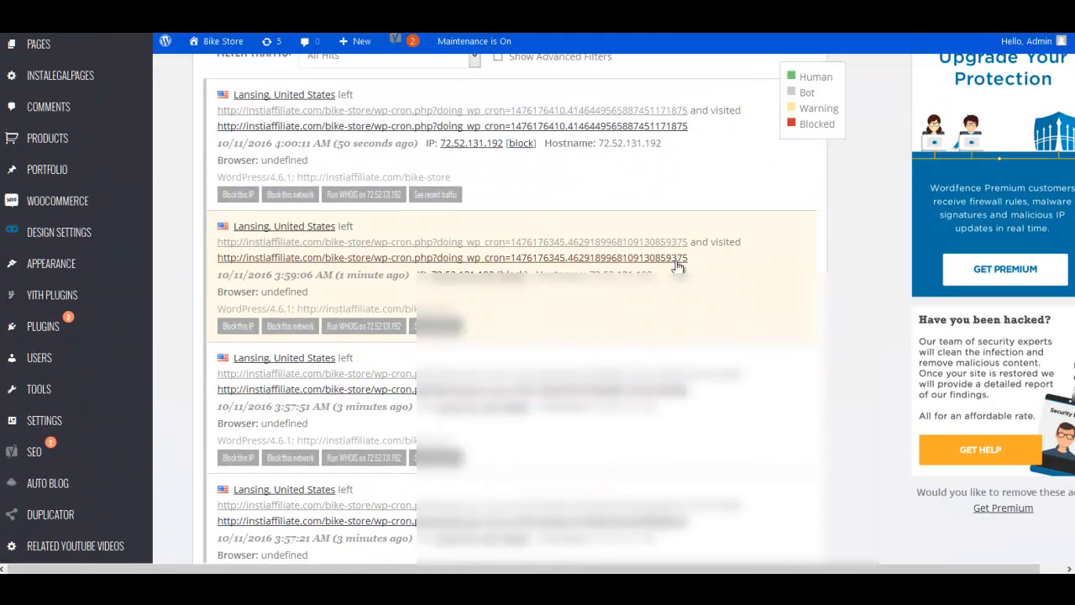
pyautogui.scroll(2, 571, 168)
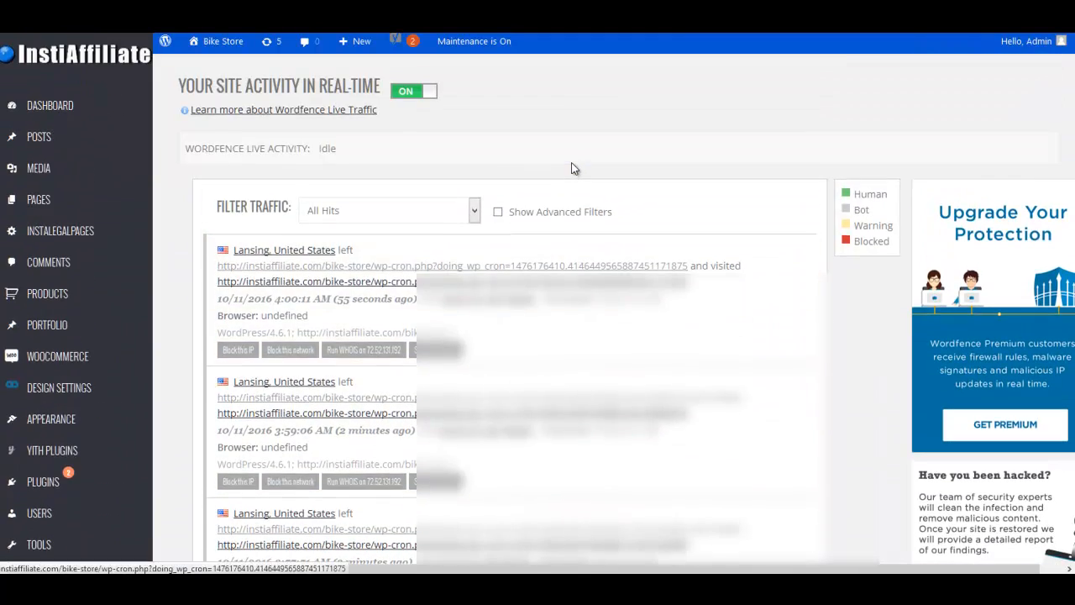
# Filter the Wordfence live traffic by Humans and by Pages Not Found to inspect each kind of visit.
pyautogui.click(473, 220)
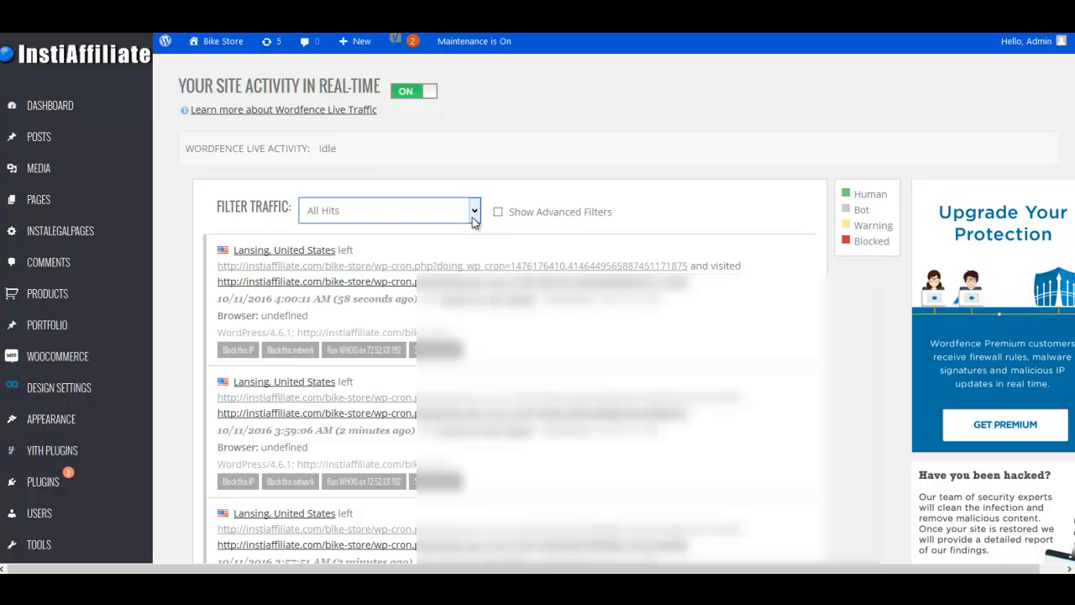
pyautogui.click(346, 243)
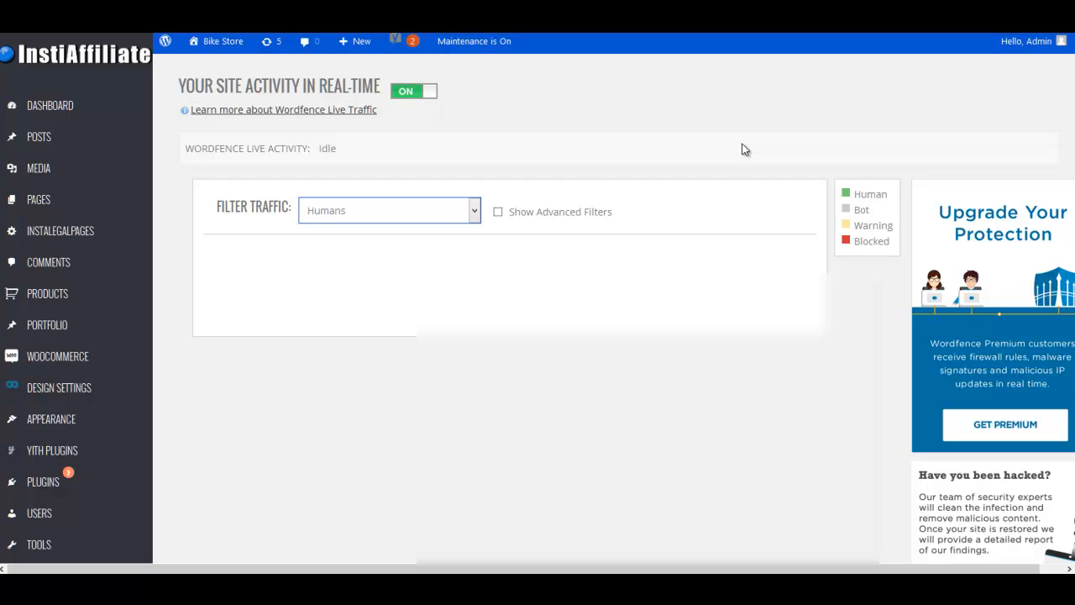
pyautogui.click(476, 211)
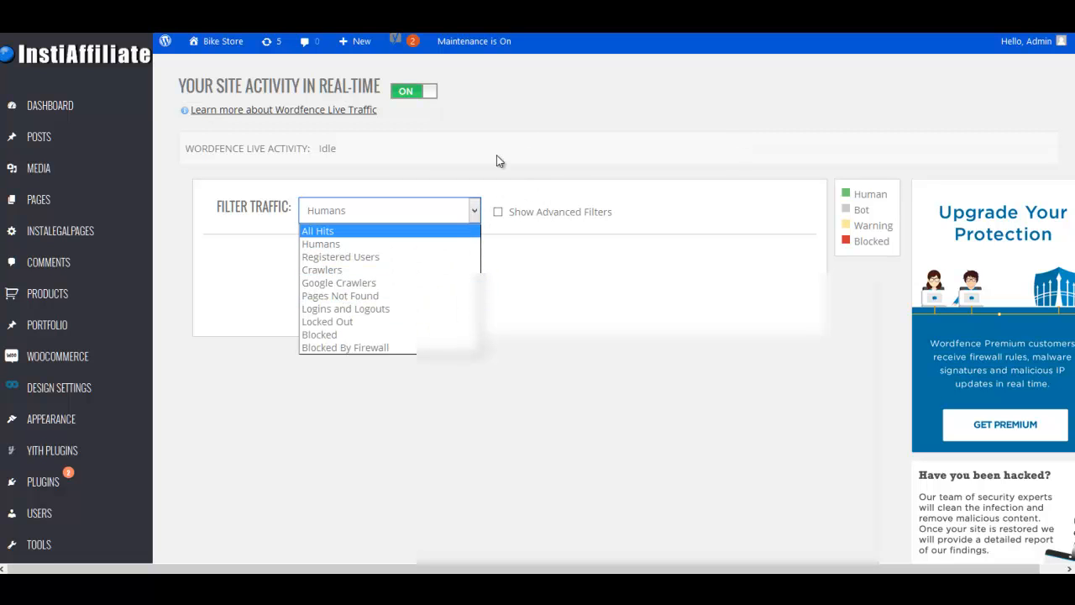
pyautogui.click(340, 295)
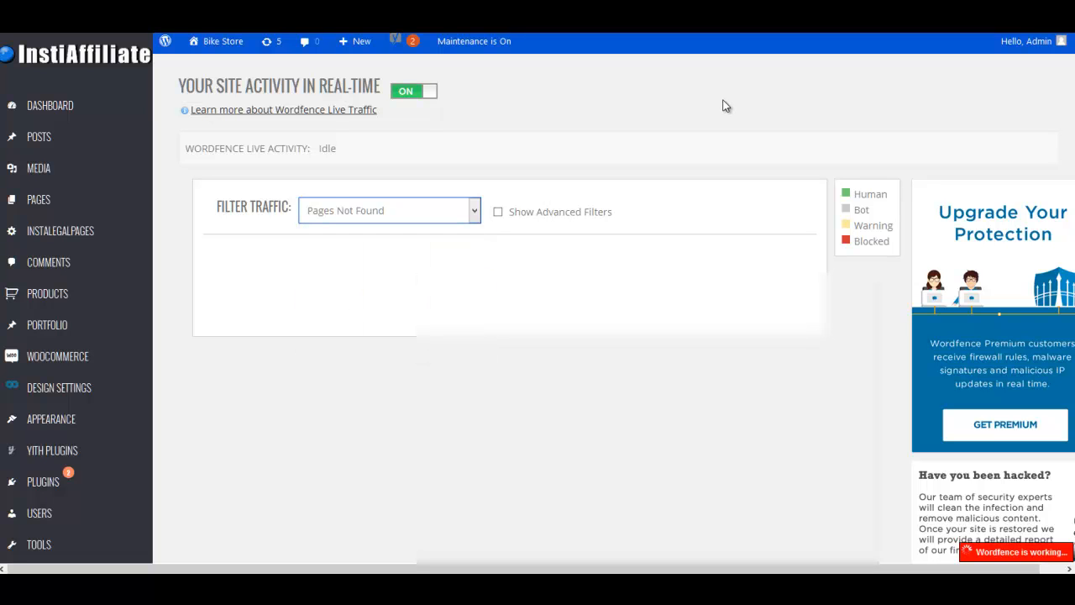